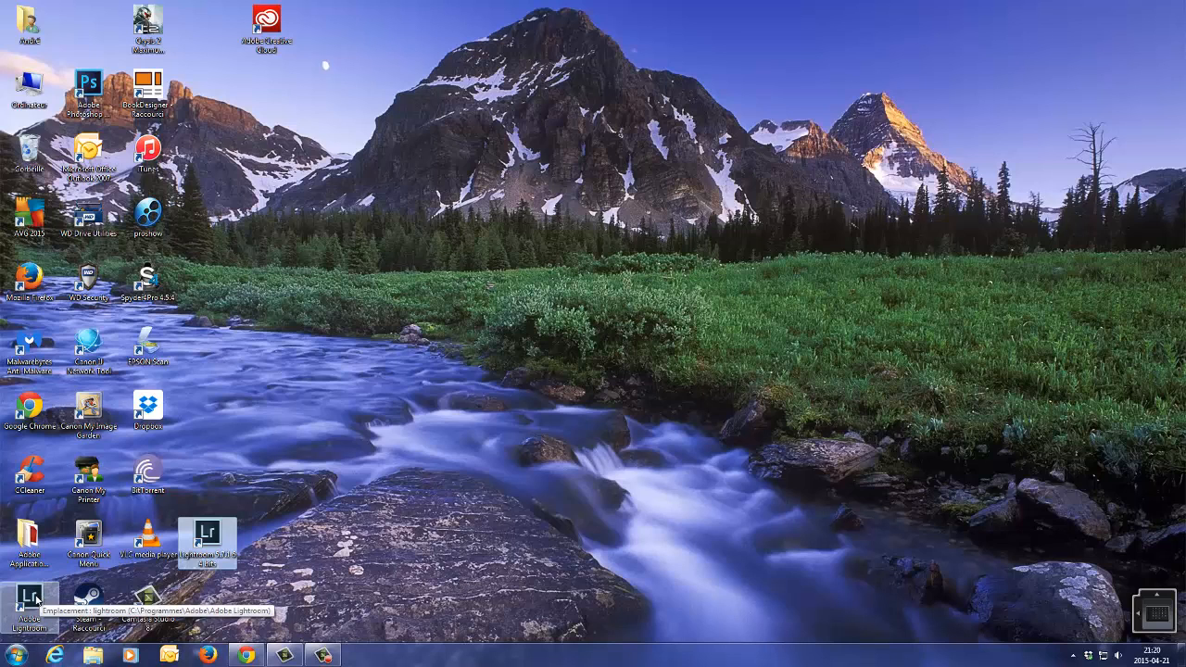
Open Adobe Lightroom from the desktop.
{"action": "left_click", "coordinate": [35, 601]}
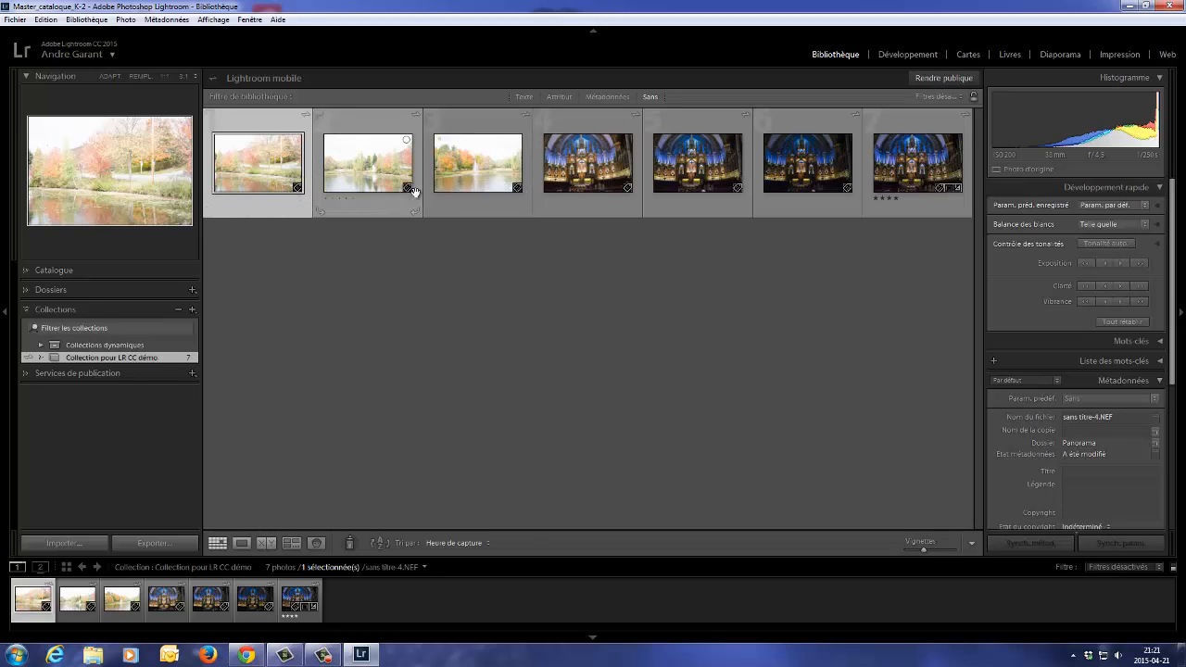
Select the three autumn lake photos and view the available photo merge (Fusion de photos) options.
{"action": "left_click", "coordinate": [470, 176], "text": "shift"}
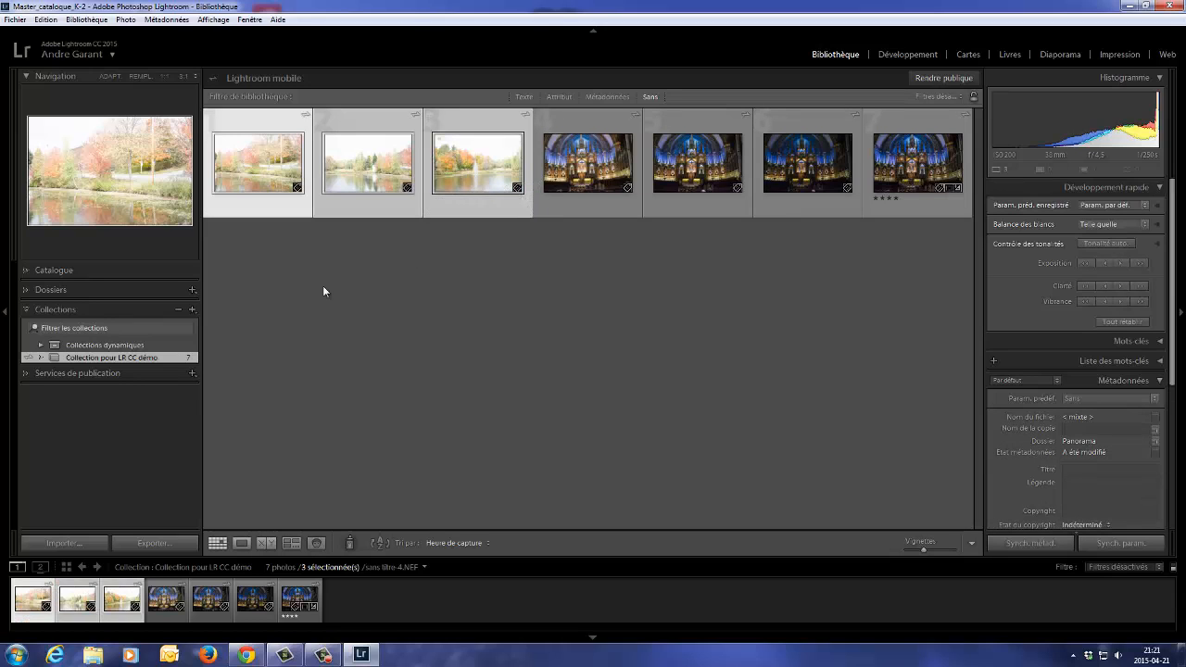
{"action": "left_click", "coordinate": [126, 19]}
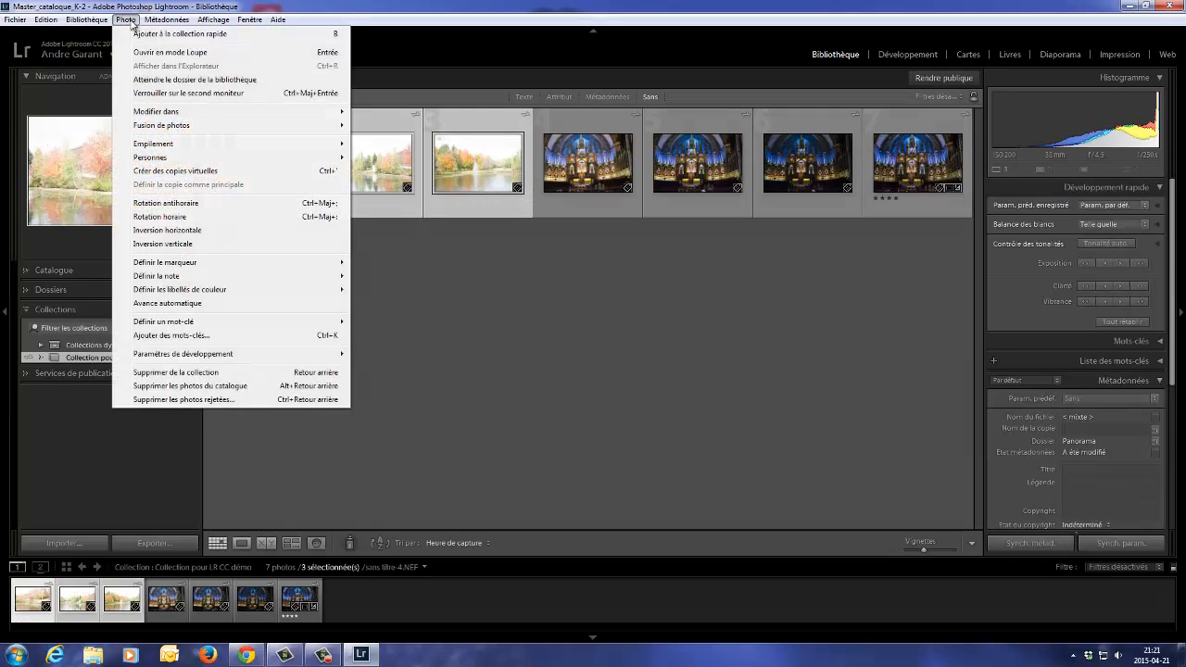
{"action": "mouse_move", "coordinate": [163, 131]}
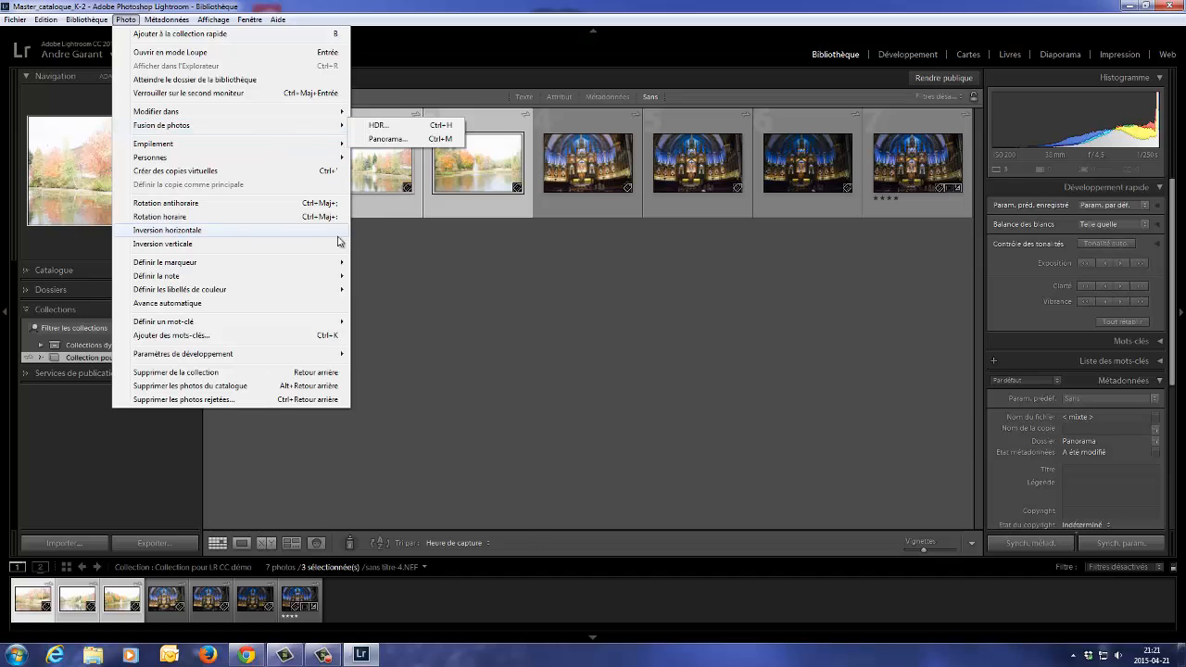
{"action": "left_click", "coordinate": [484, 269]}
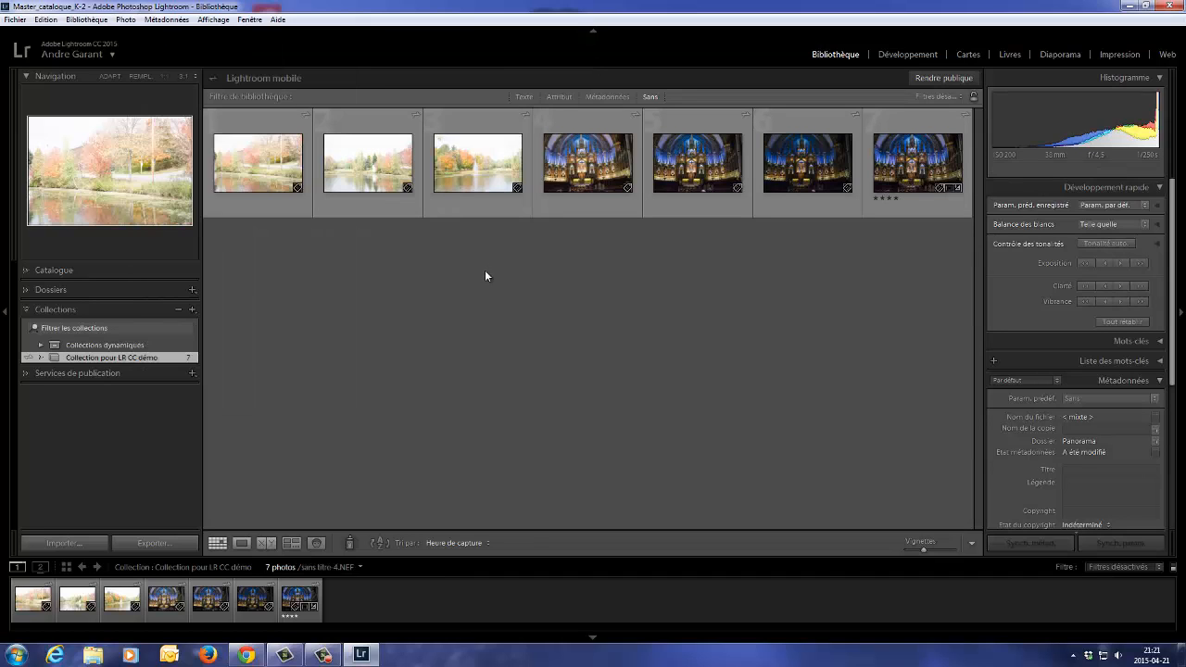
Preview an HDR merge of the three autumn lake photos and close the preview without merging.
{"action": "left_click", "coordinate": [478, 168], "text": "shift"}
{"action": "right_click", "coordinate": [362, 163]}
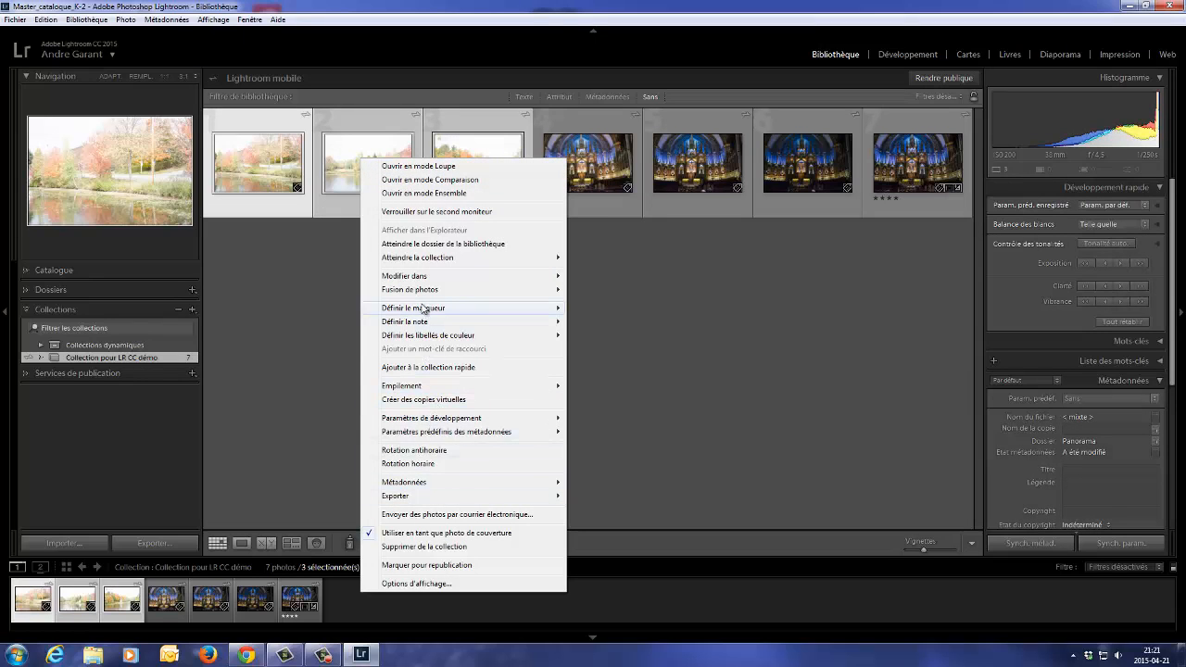
{"action": "mouse_move", "coordinate": [429, 293]}
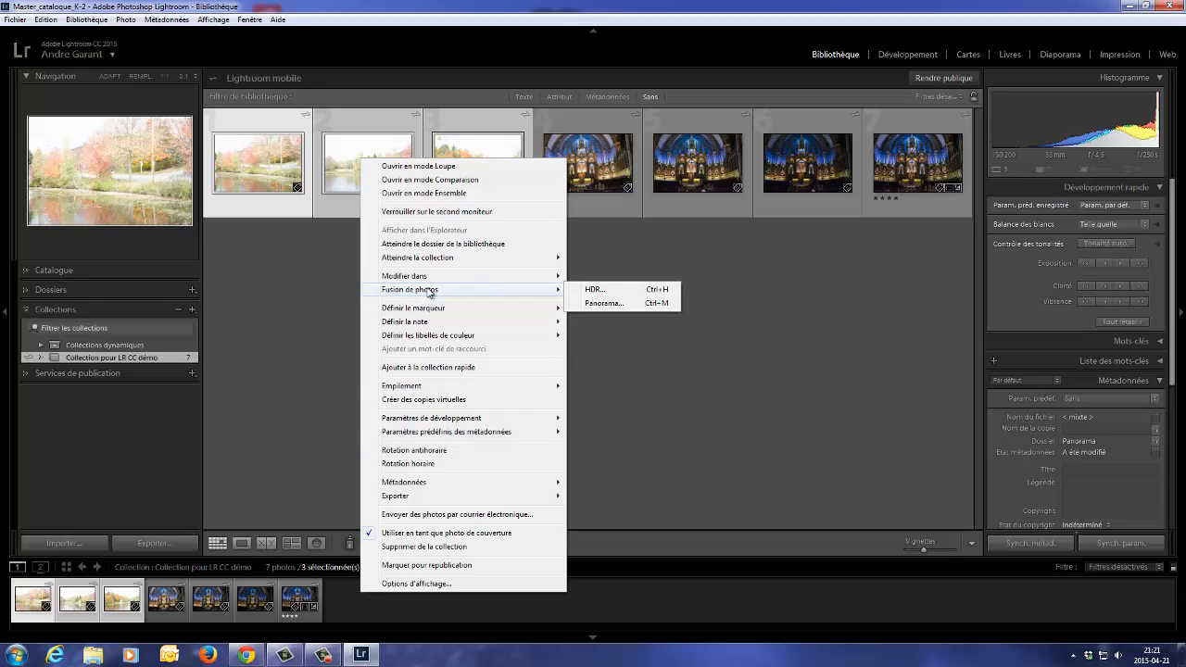
{"action": "left_click", "coordinate": [594, 290]}
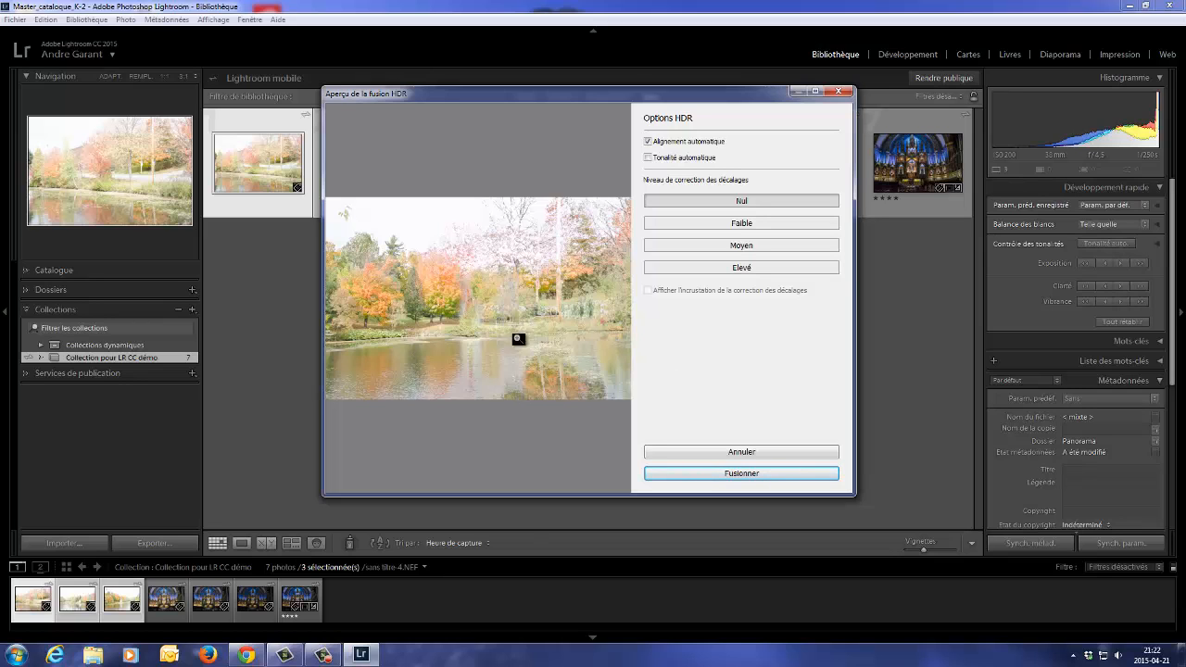
{"action": "left_click", "coordinate": [741, 453]}
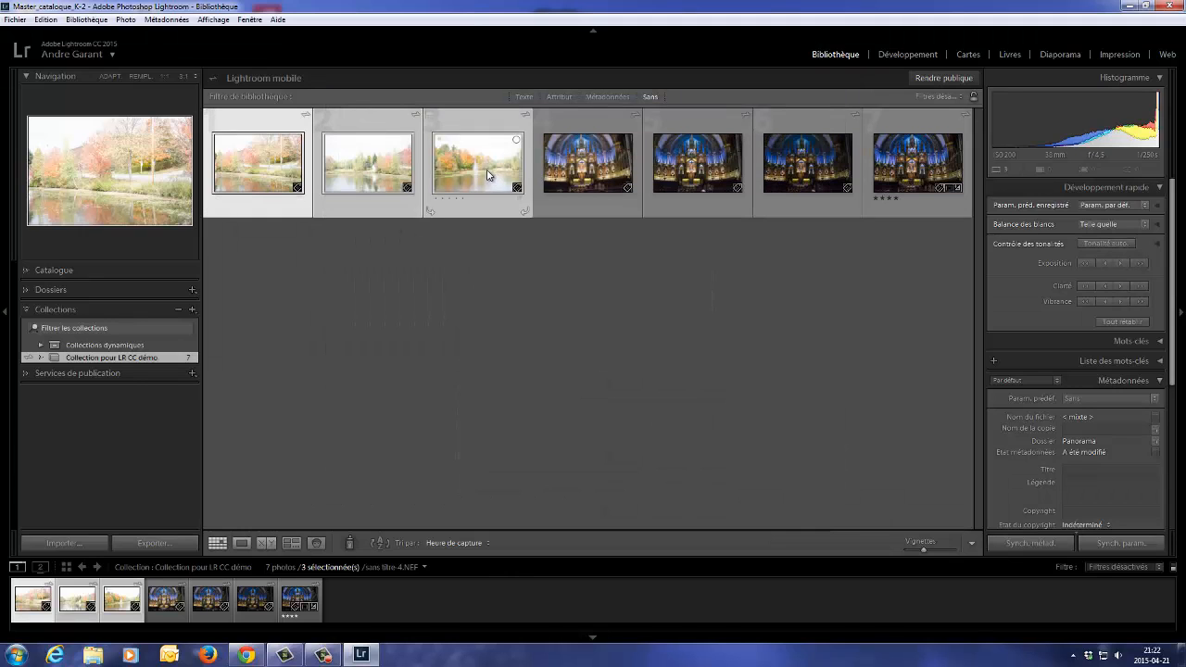
Merge the three selected lake photos into a panorama with automatic cropping (Recadrage automatique) enabled.
{"action": "right_click", "coordinate": [383, 149]}
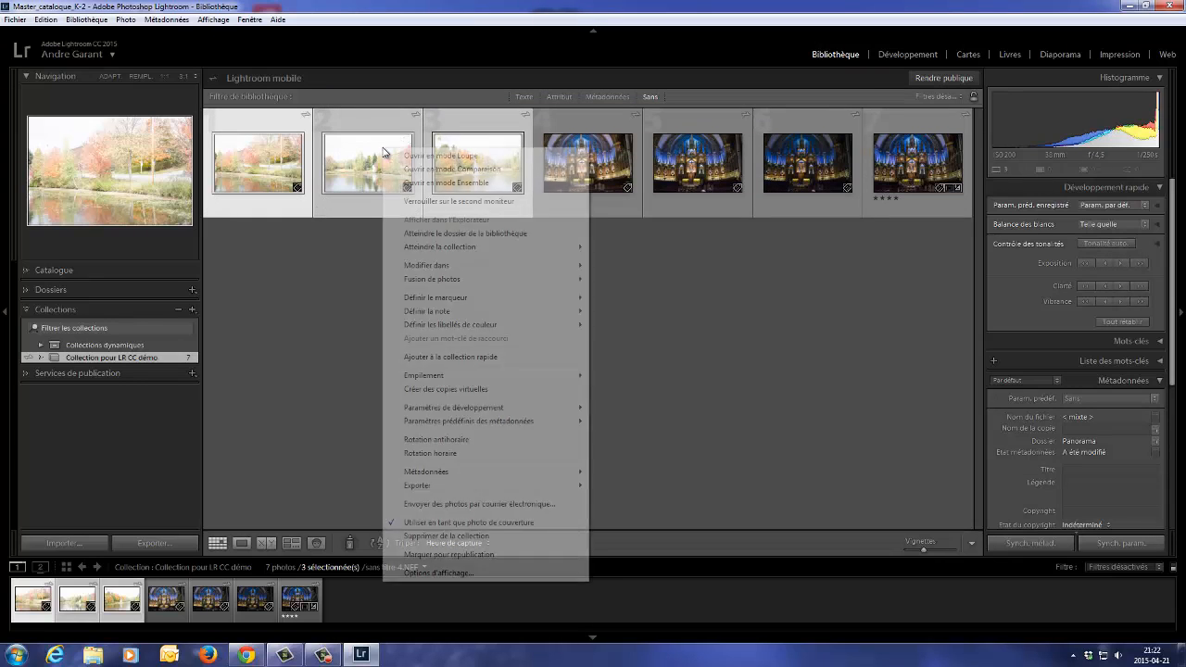
{"action": "mouse_move", "coordinate": [477, 279]}
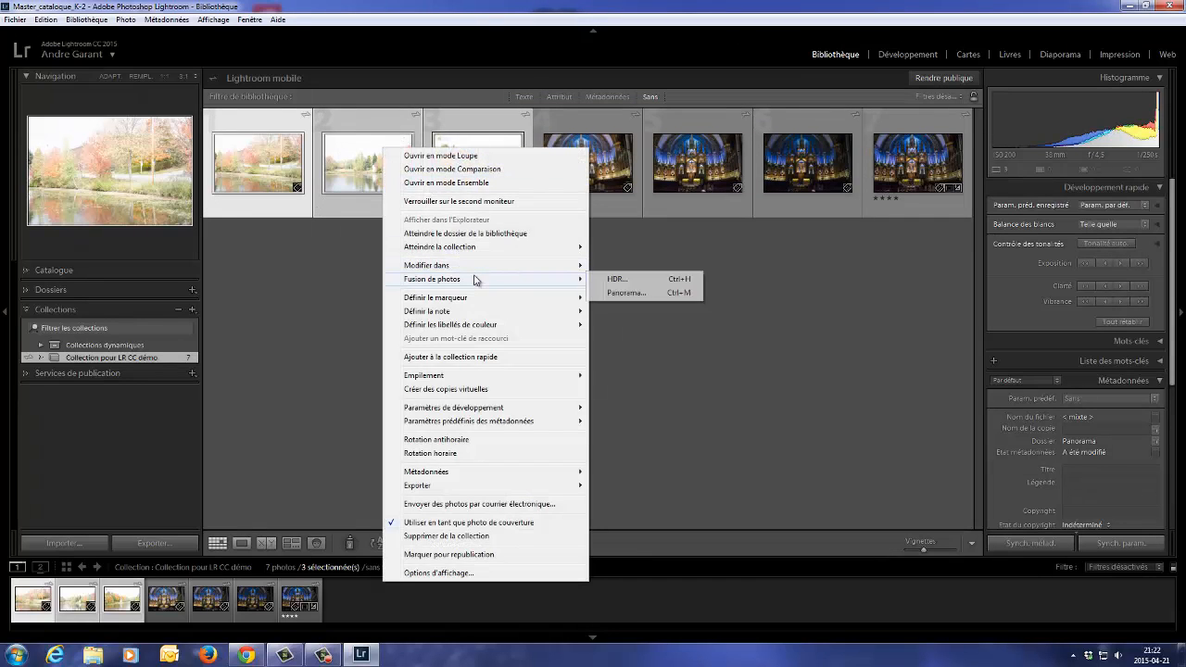
{"action": "left_click", "coordinate": [628, 293]}
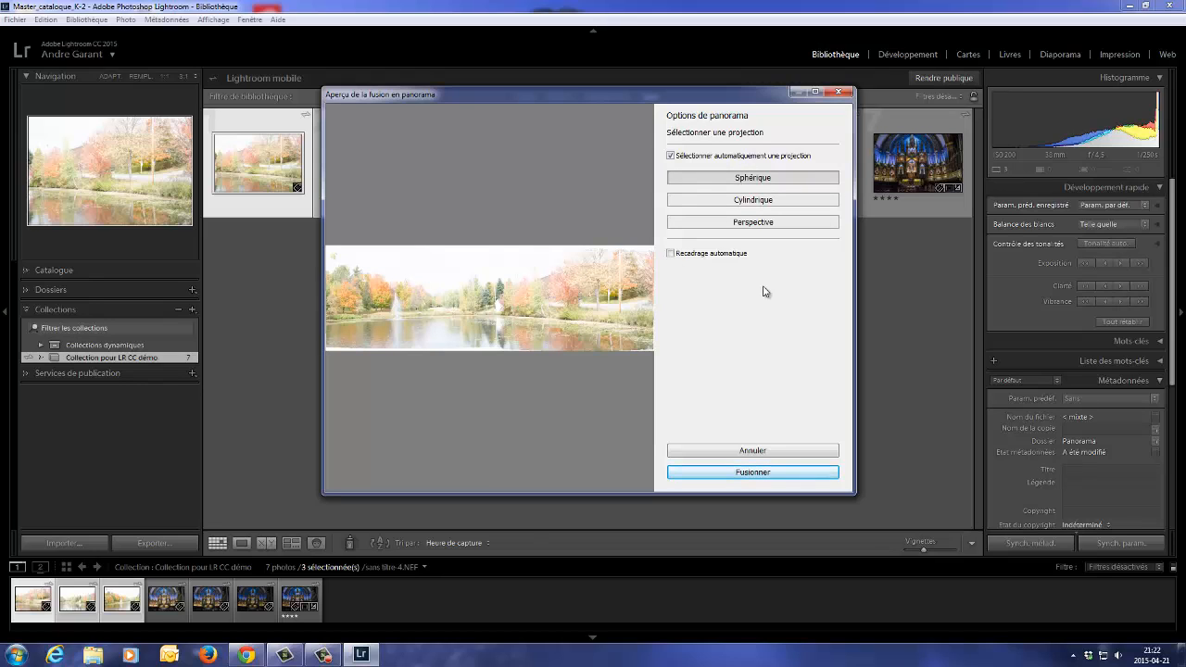
{"action": "left_click", "coordinate": [670, 254]}
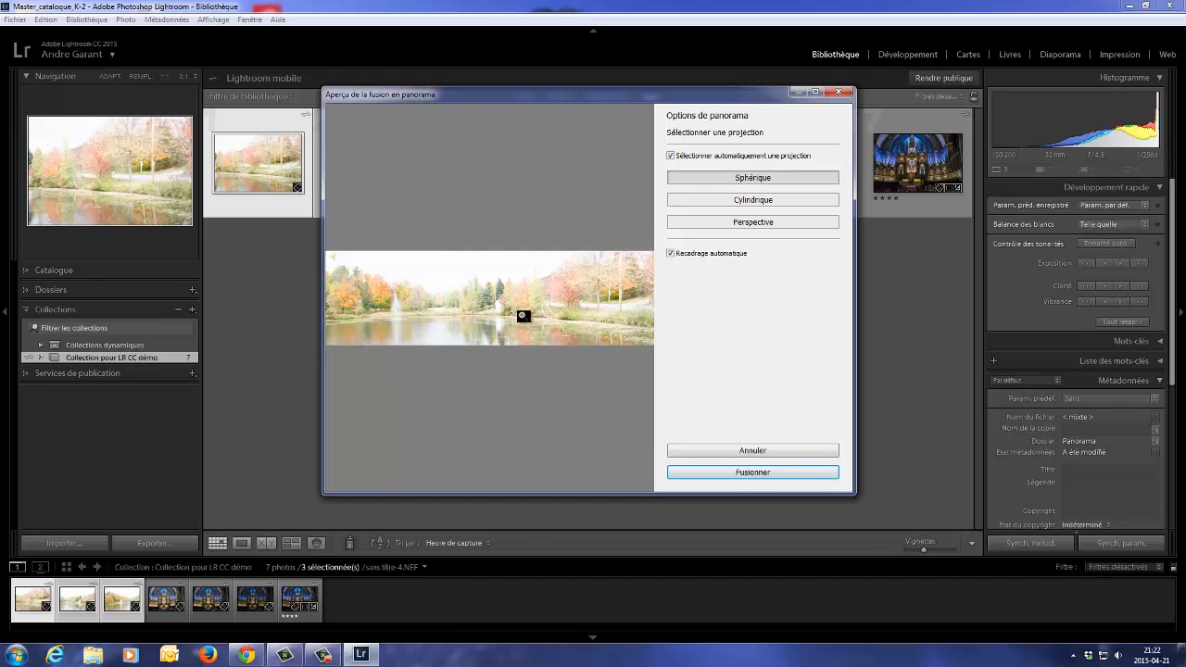
{"action": "left_click", "coordinate": [752, 472]}
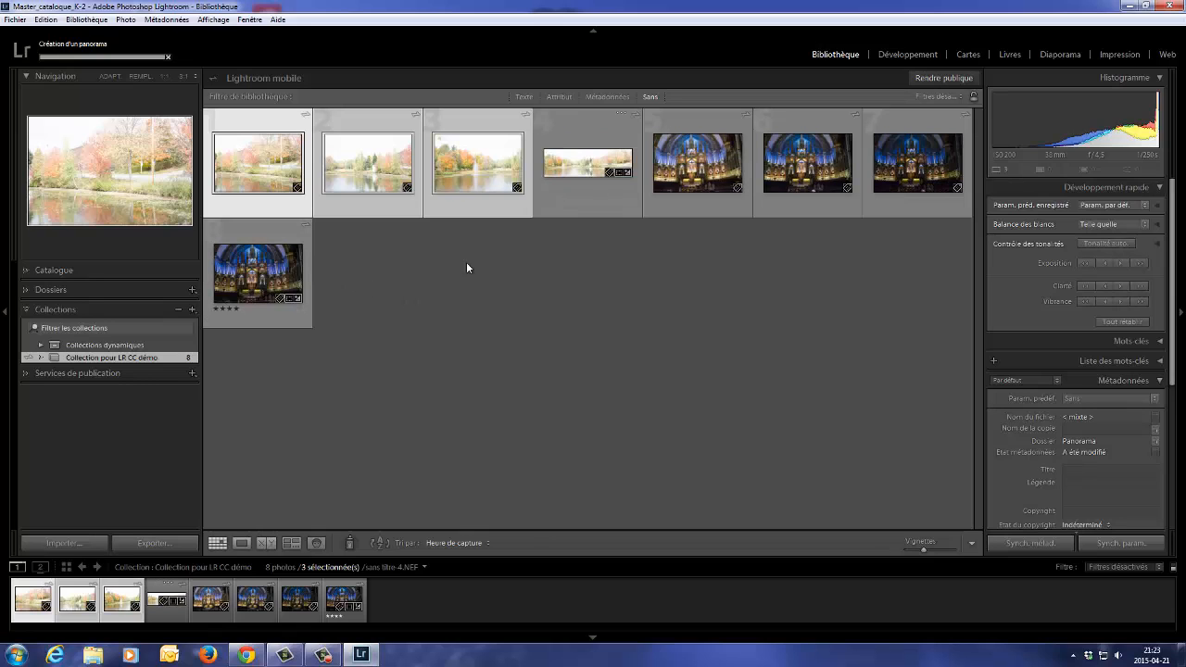
Open the merged lake panorama in the Develop (Développement) module.
{"action": "left_click", "coordinate": [581, 192]}
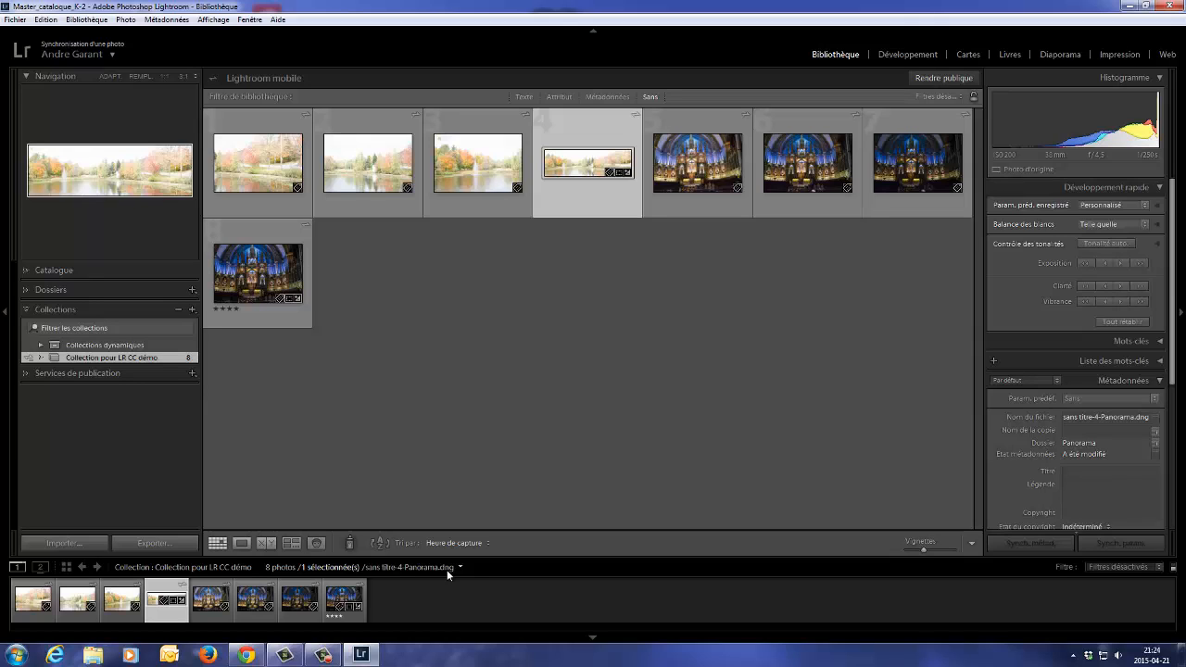
{"action": "double_click", "coordinate": [587, 196]}
{"action": "left_click", "coordinate": [906, 55]}
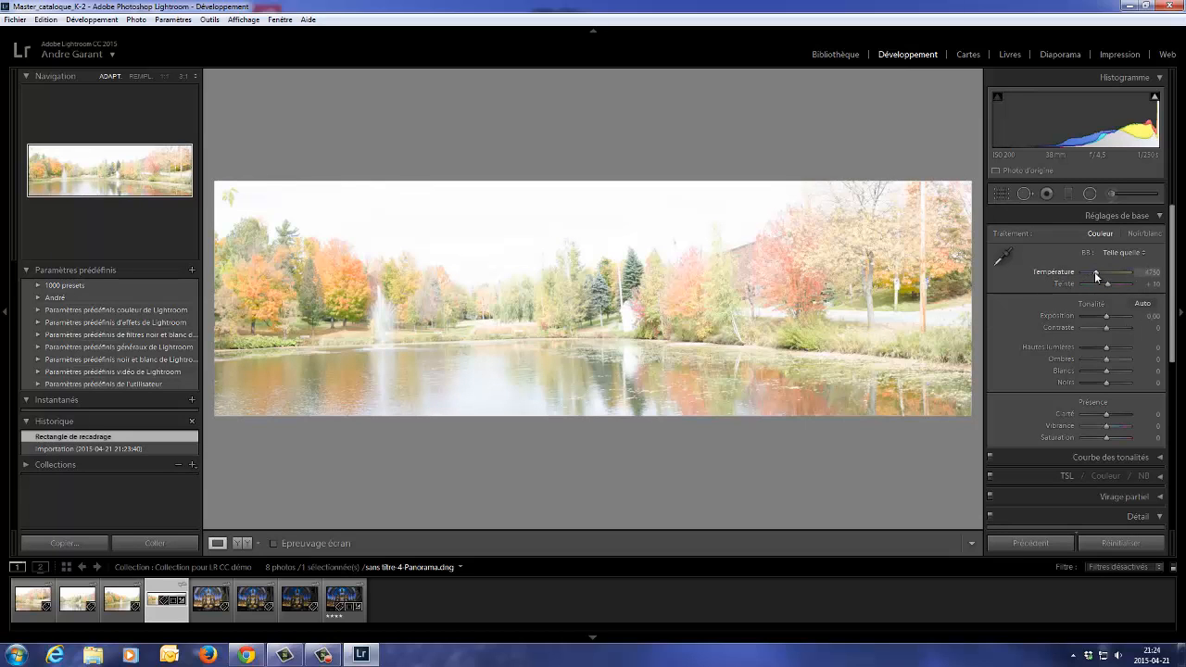
Set the panorama's temperature to 3467, highlights to −73, shadows to +71, blacks to −73, clarity to +47, contrast to −95 and exposure to −1.40.
{"action": "left_click_drag", "start_coordinate": [1096, 275], "coordinate": [1091, 275]}
{"action": "mouse_move", "coordinate": [1106, 347]}
{"action": "left_mouse_down"}
{"action": "mouse_move", "coordinate": [1083, 350]}
{"action": "mouse_move", "coordinate": [1123, 360]}
{"action": "left_mouse_up"}
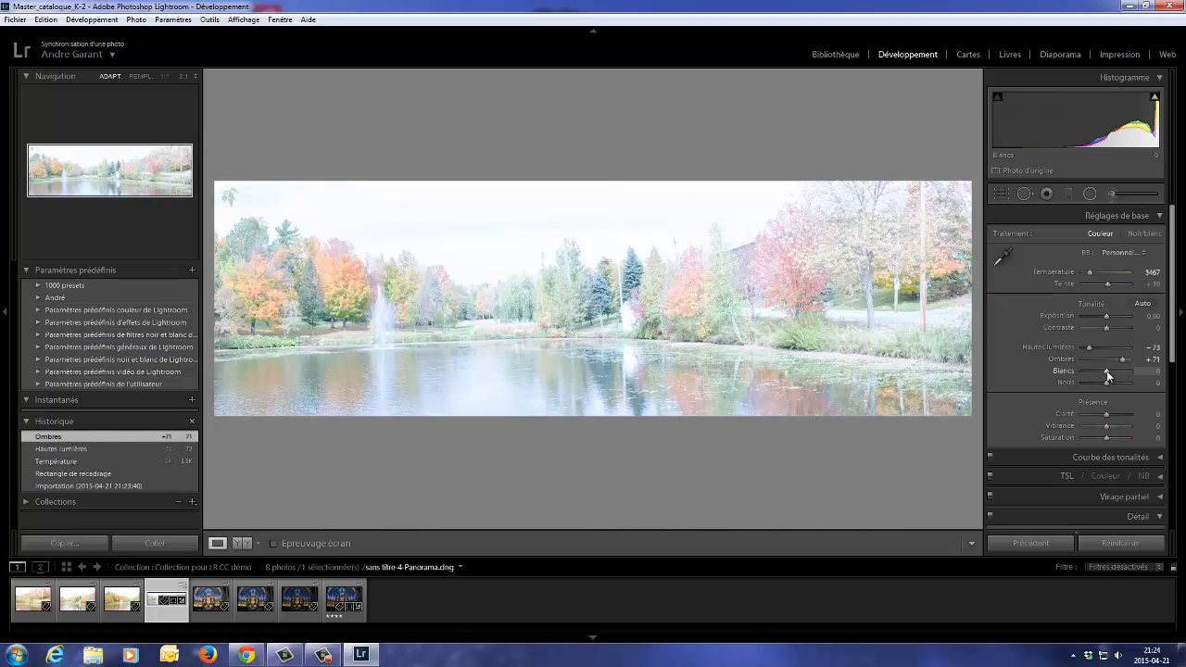
{"action": "left_click_drag", "start_coordinate": [1106, 382], "coordinate": [1116, 411]}
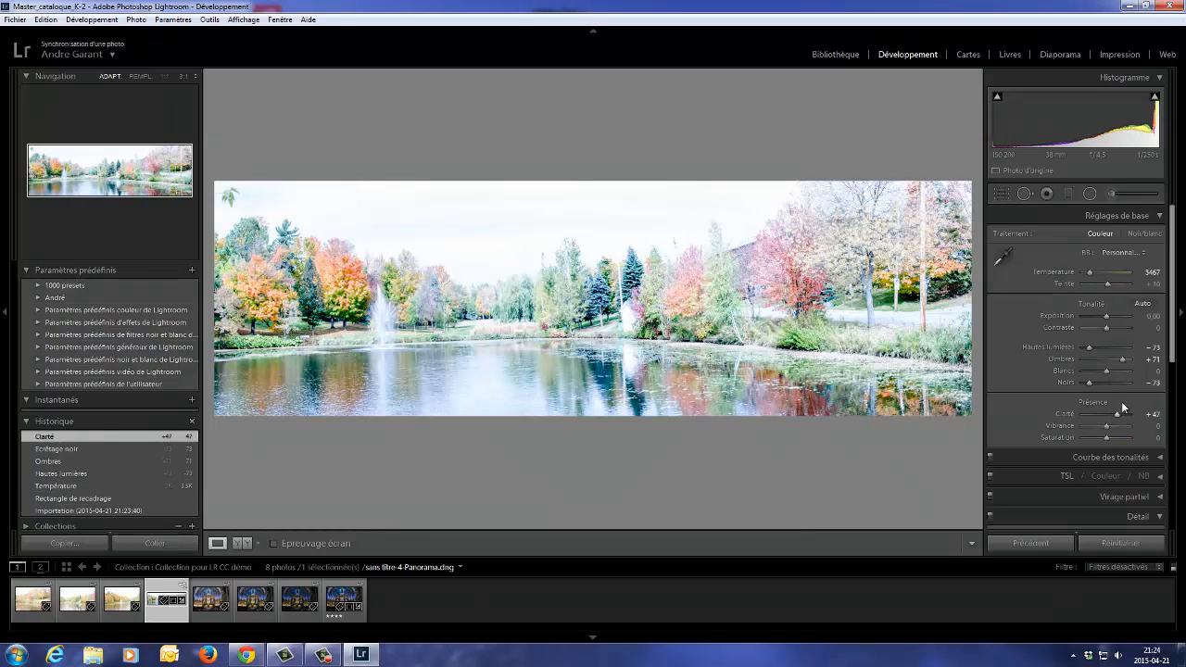
{"action": "mouse_move", "coordinate": [1107, 323]}
{"action": "left_mouse_down"}
{"action": "mouse_move", "coordinate": [1083, 329]}
{"action": "mouse_move", "coordinate": [1099, 319]}
{"action": "left_mouse_up"}
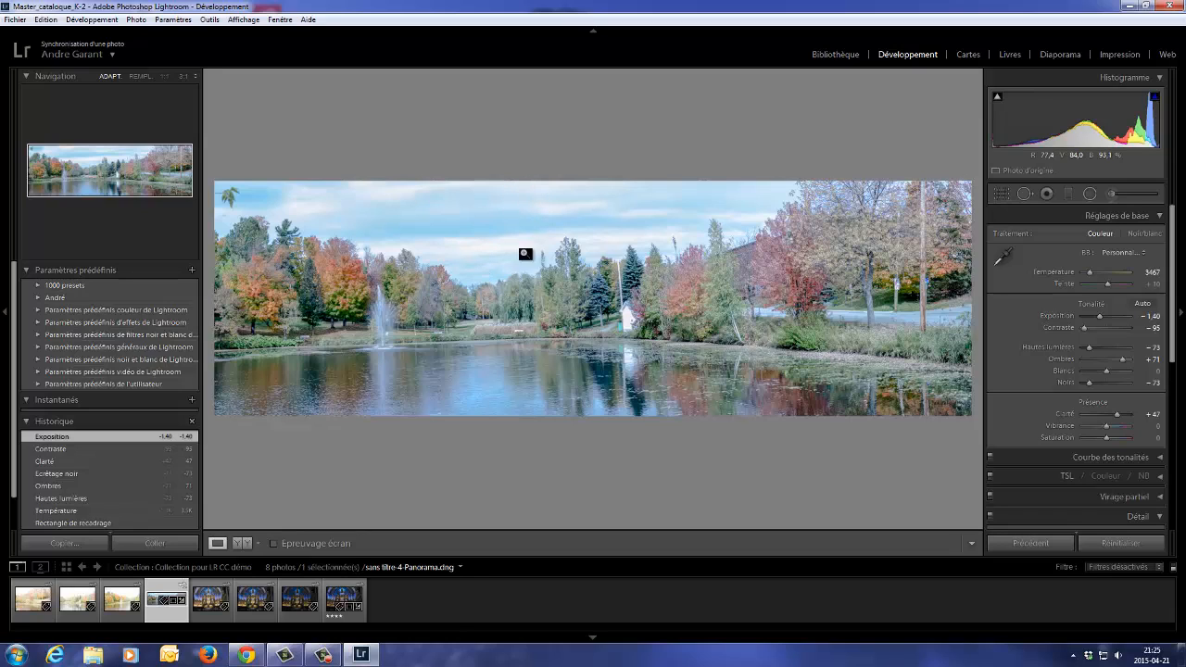
Add a graduated filter running from the sky down to the water with exposure at −1.39, and widen the adjustment panel.
{"action": "left_click", "coordinate": [1068, 194]}
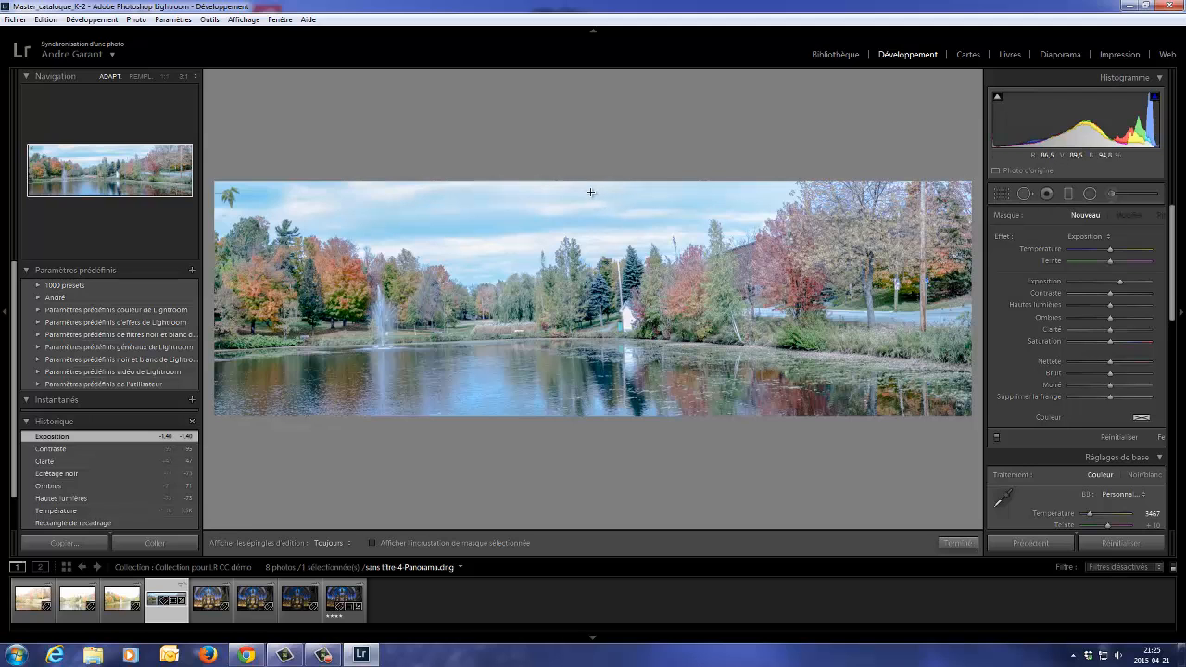
{"action": "left_click_drag", "start_coordinate": [549, 227], "coordinate": [595, 369]}
{"action": "left_click_drag", "start_coordinate": [1120, 282], "coordinate": [1095, 281]}
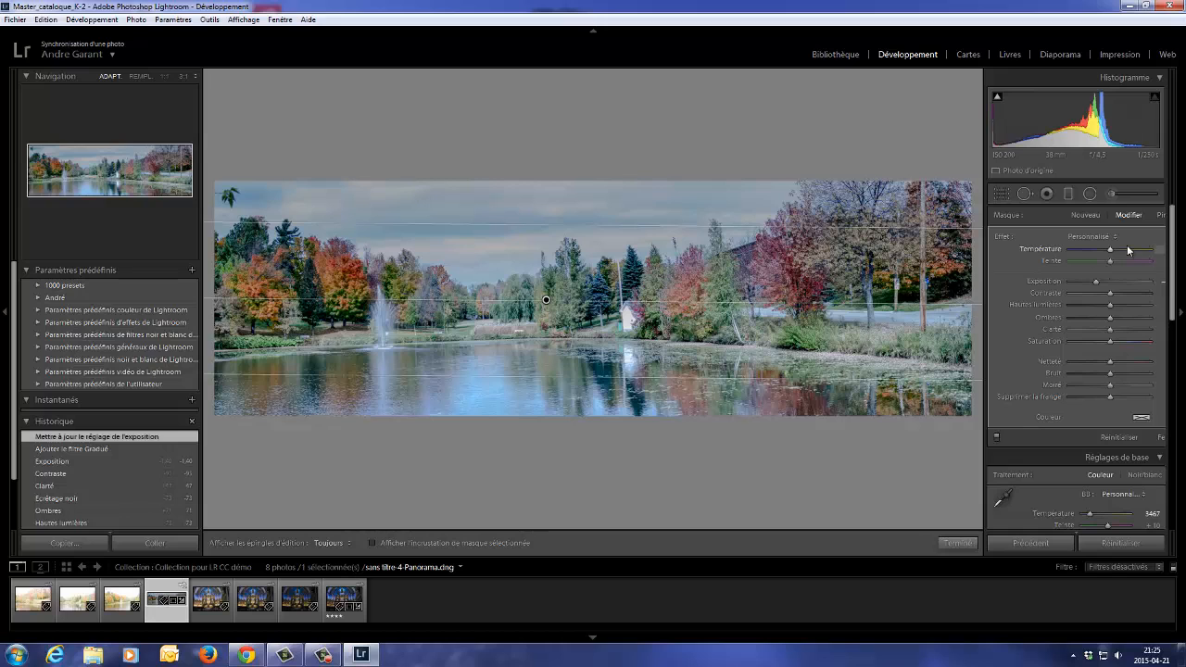
{"action": "left_click_drag", "start_coordinate": [985, 268], "coordinate": [952, 268]}
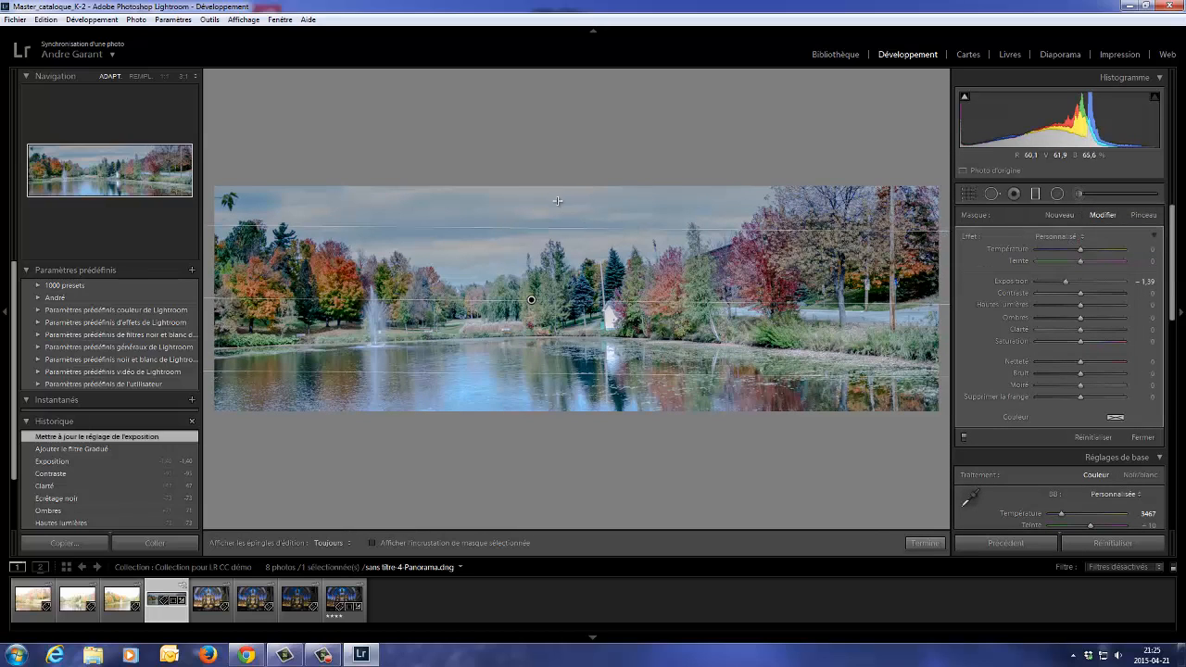
Erase the graduated filter's effect from the sky using its mask brush, and enable automatic masking (Masquage automatique).
{"action": "left_click", "coordinate": [1142, 215]}
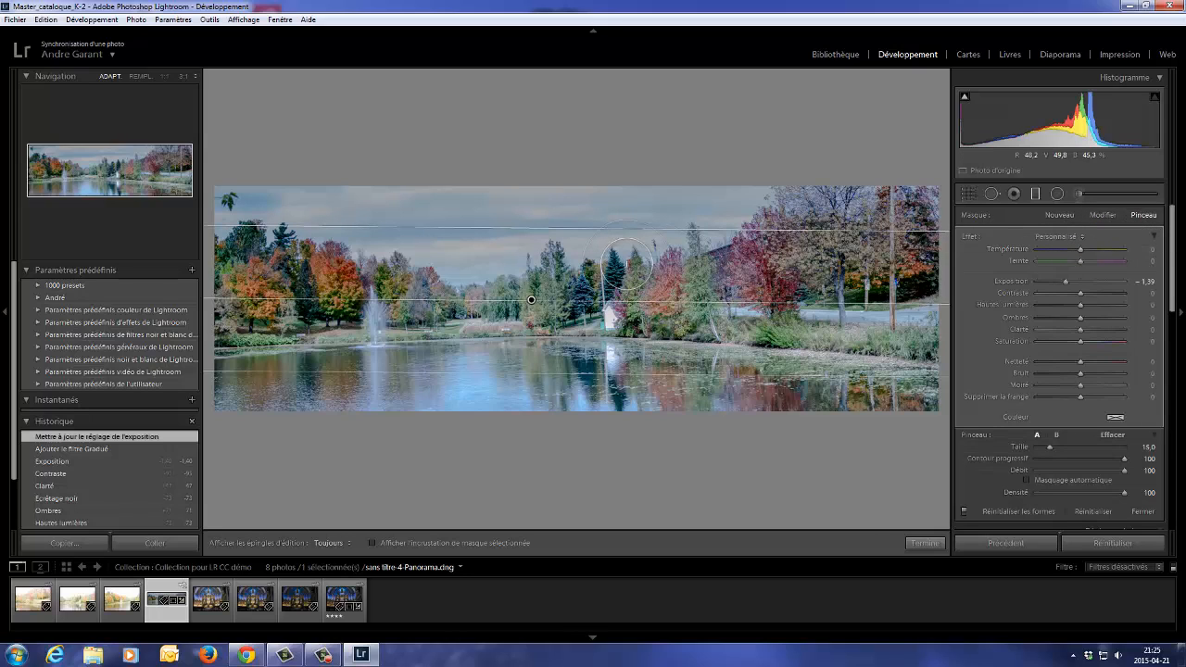
{"action": "key", "text": "alt"}
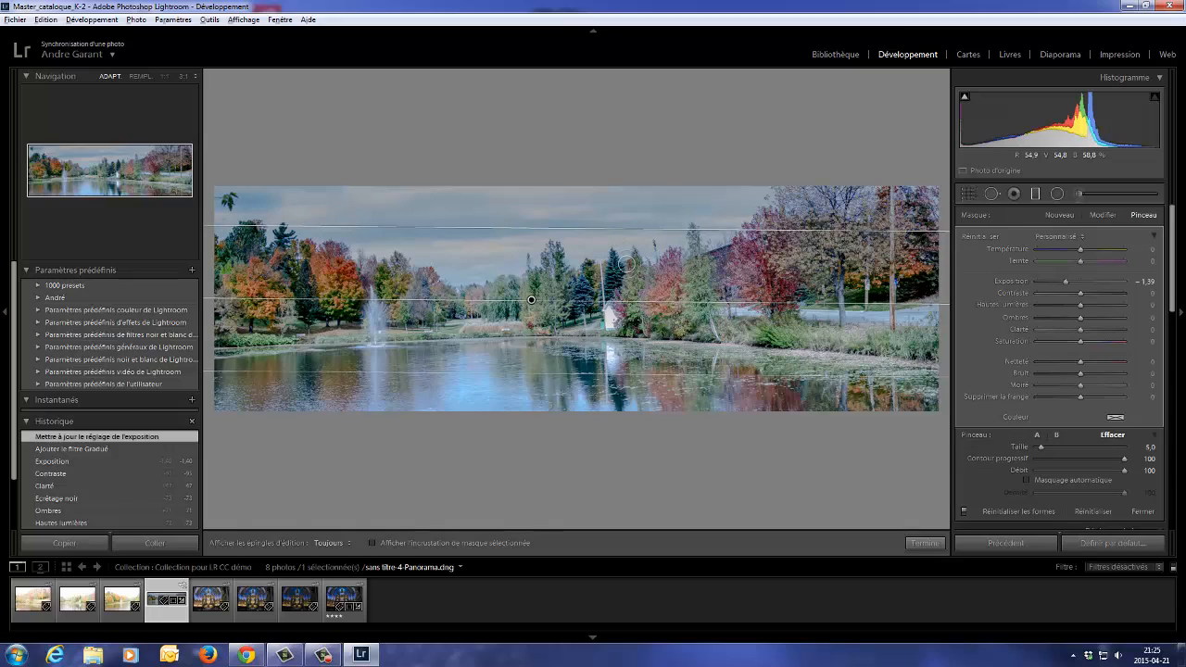
{"action": "scroll", "coordinate": [650, 255], "scroll_direction": "up", "scroll_amount": 5}
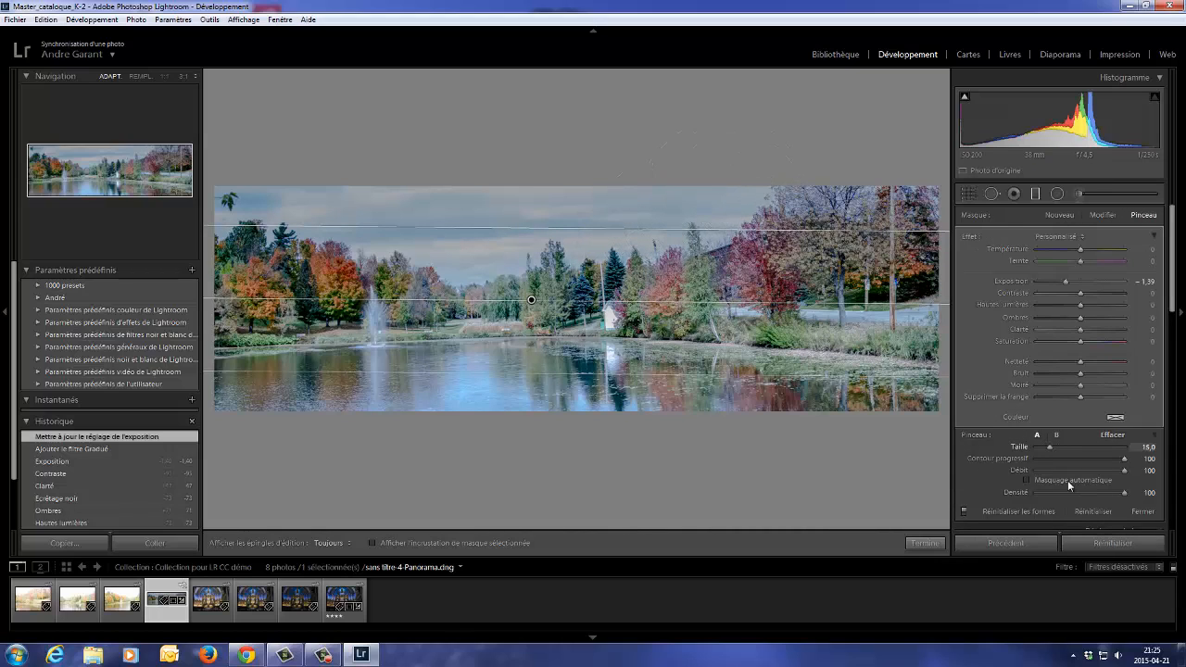
{"action": "left_click", "coordinate": [1027, 480]}
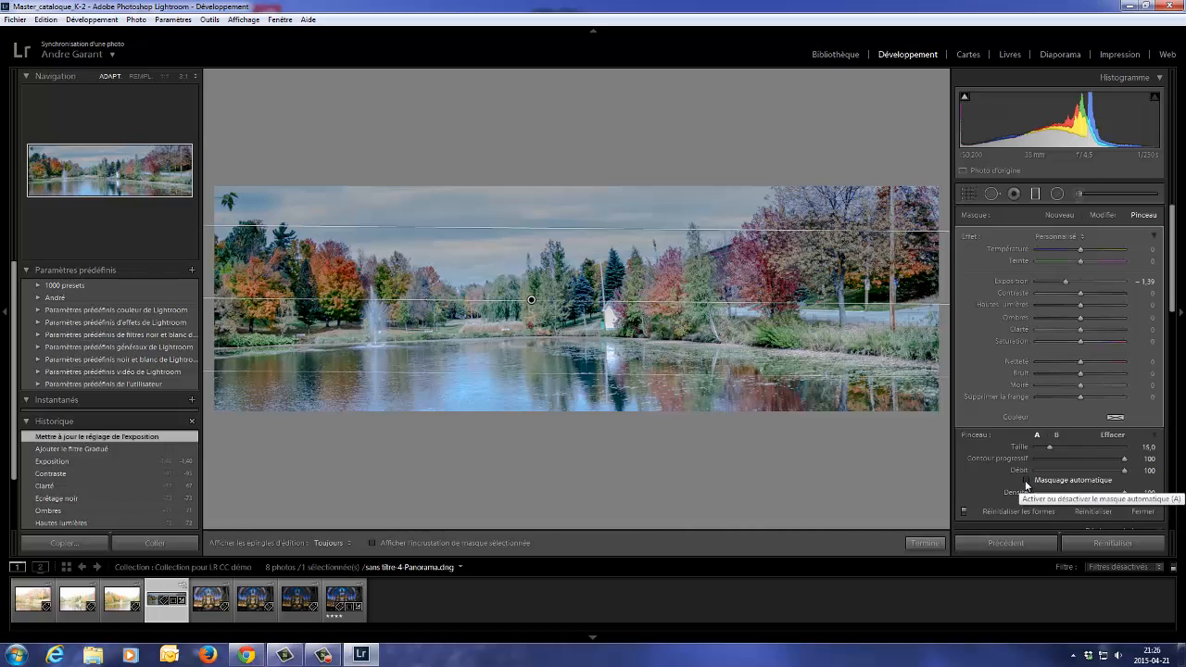
{"action": "key", "text": "alt"}
{"action": "mouse_move", "coordinate": [740, 193]}
{"action": "left_mouse_down"}
{"action": "mouse_move", "coordinate": [525, 229]}
{"action": "mouse_move", "coordinate": [223, 178]}
{"action": "left_mouse_up"}
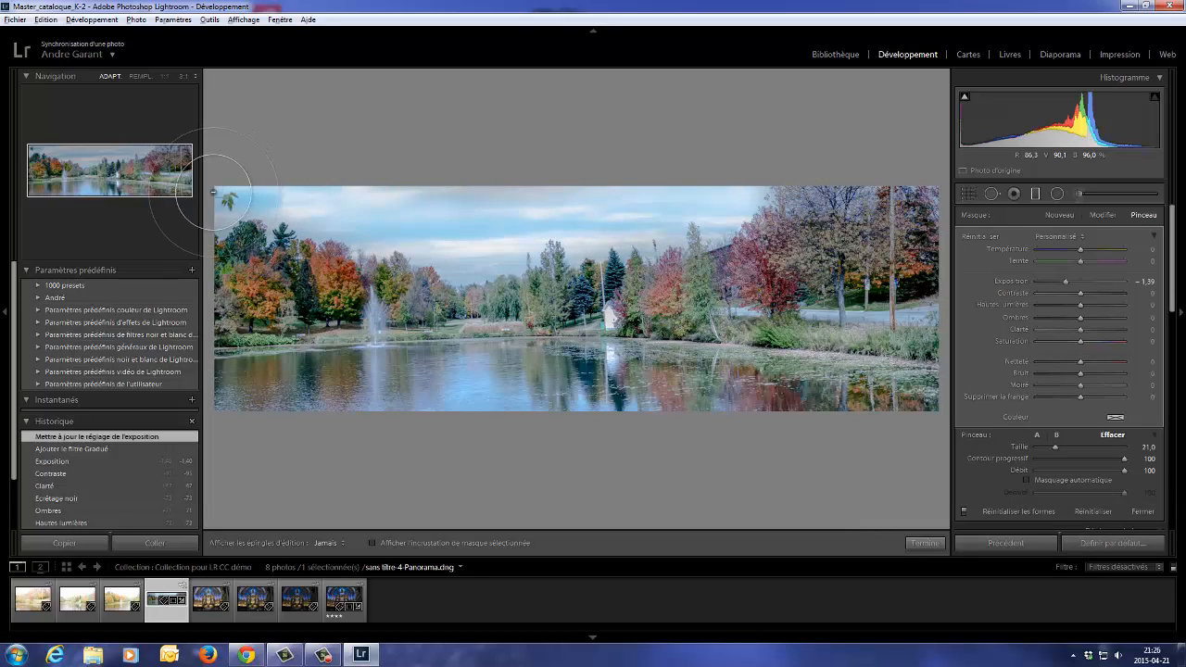
{"action": "left_click_drag", "start_coordinate": [423, 207], "coordinate": [608, 211]}
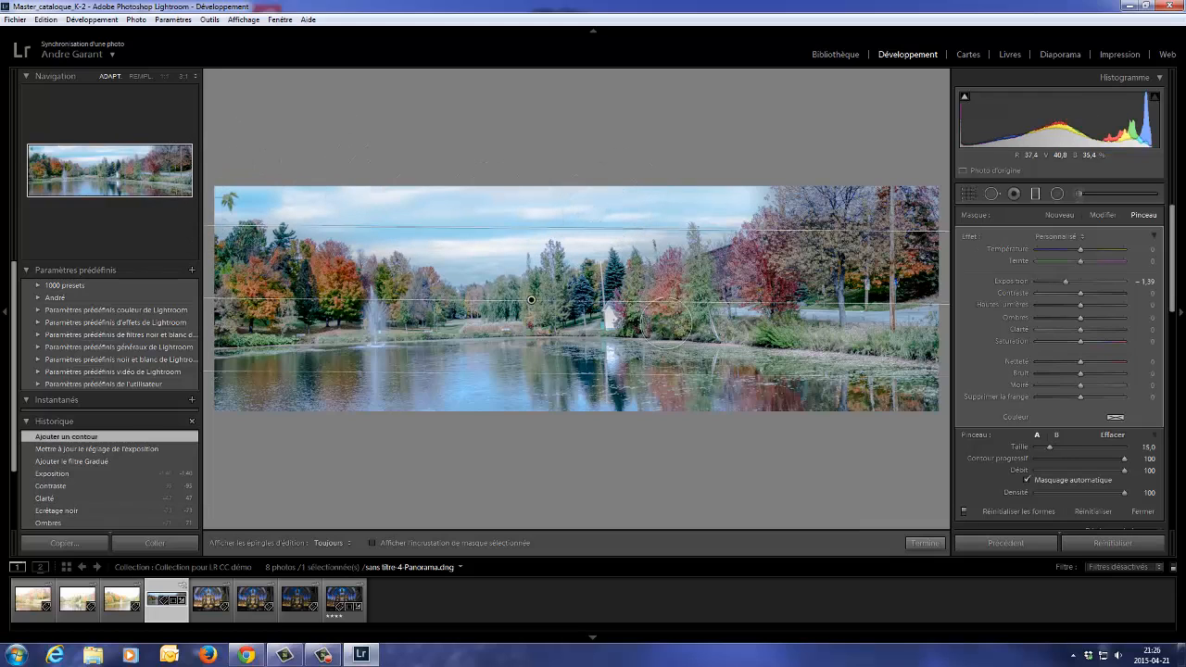
Brush the graduated filter's effect off the trees along the shore and paint it back over the sky.
{"action": "key", "text": "alt"}
{"action": "left_click_drag", "start_coordinate": [690, 283], "coordinate": [389, 300]}
{"action": "mouse_move", "coordinate": [291, 294]}
{"action": "left_mouse_down"}
{"action": "mouse_move", "coordinate": [251, 282]}
{"action": "mouse_move", "coordinate": [320, 294]}
{"action": "mouse_move", "coordinate": [271, 301]}
{"action": "mouse_move", "coordinate": [331, 298]}
{"action": "left_mouse_up"}
{"action": "mouse_move", "coordinate": [230, 199]}
{"action": "left_mouse_down"}
{"action": "mouse_move", "coordinate": [598, 224]}
{"action": "mouse_move", "coordinate": [774, 188]}
{"action": "mouse_move", "coordinate": [644, 228]}
{"action": "mouse_move", "coordinate": [376, 243]}
{"action": "mouse_move", "coordinate": [695, 230]}
{"action": "mouse_move", "coordinate": [198, 219]}
{"action": "mouse_move", "coordinate": [315, 222]}
{"action": "left_mouse_up"}
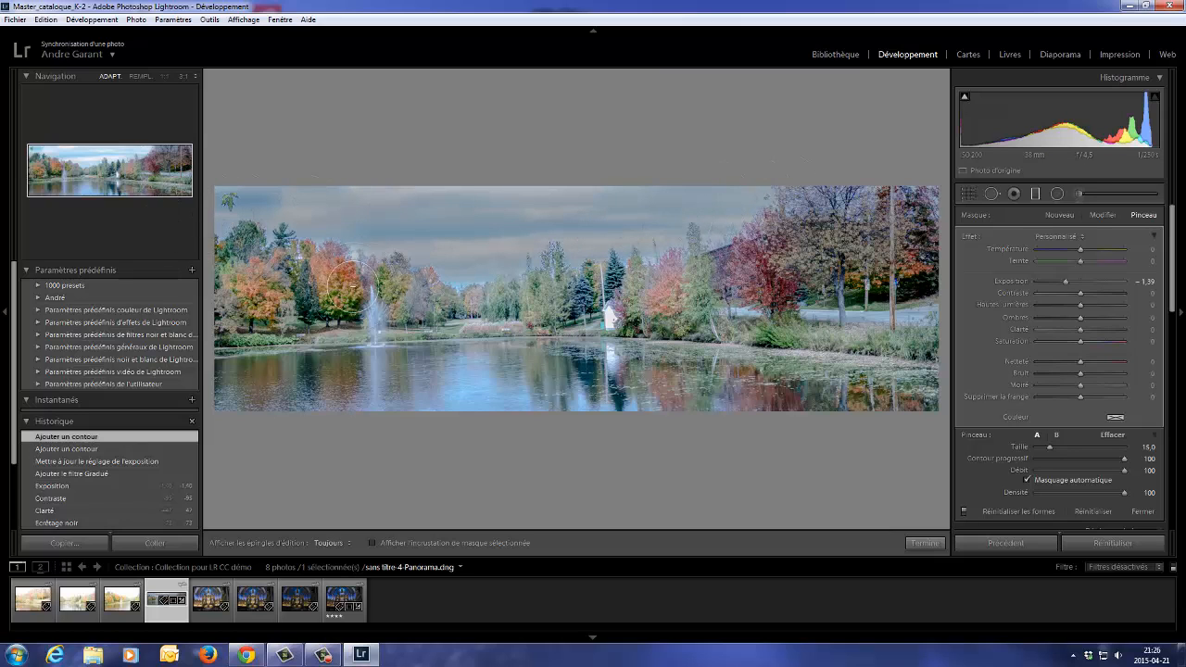
{"action": "mouse_move", "coordinate": [275, 296]}
{"action": "left_mouse_down"}
{"action": "mouse_move", "coordinate": [240, 293]}
{"action": "mouse_move", "coordinate": [476, 293]}
{"action": "mouse_move", "coordinate": [582, 274]}
{"action": "mouse_move", "coordinate": [652, 277]}
{"action": "mouse_move", "coordinate": [672, 291]}
{"action": "mouse_move", "coordinate": [845, 246]}
{"action": "mouse_move", "coordinate": [912, 246]}
{"action": "left_mouse_up"}
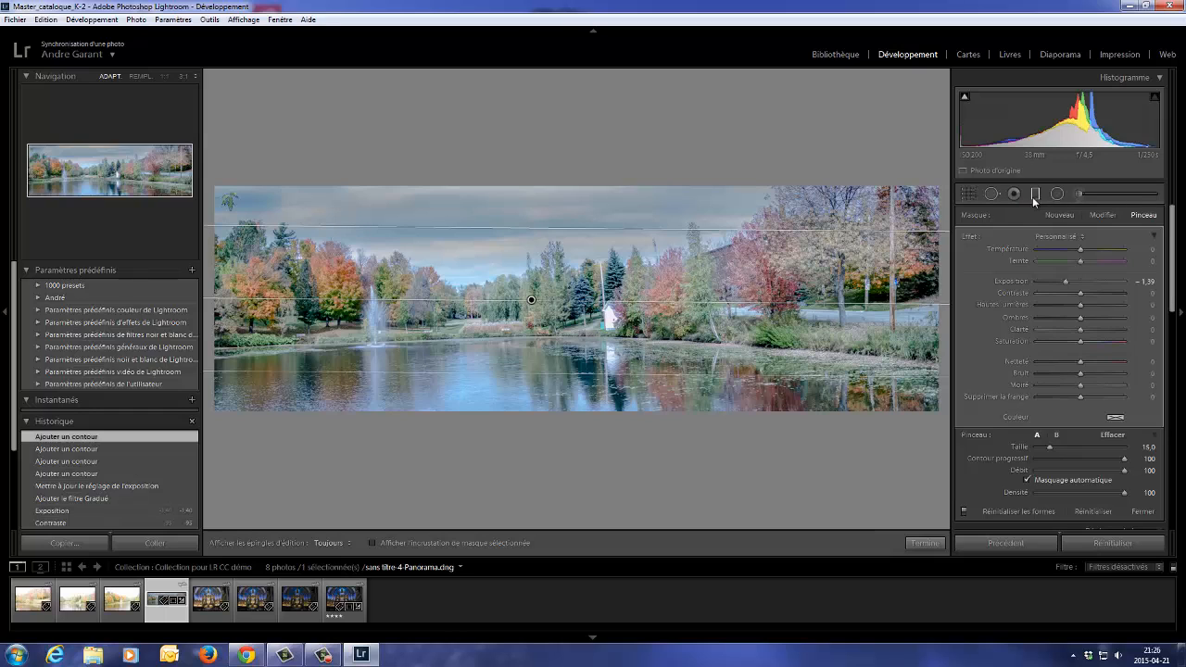
Add a wide elliptical radial filter centred on the far shore with exposure −2.46 and an inverted mask.
{"action": "key", "text": "Delete"}
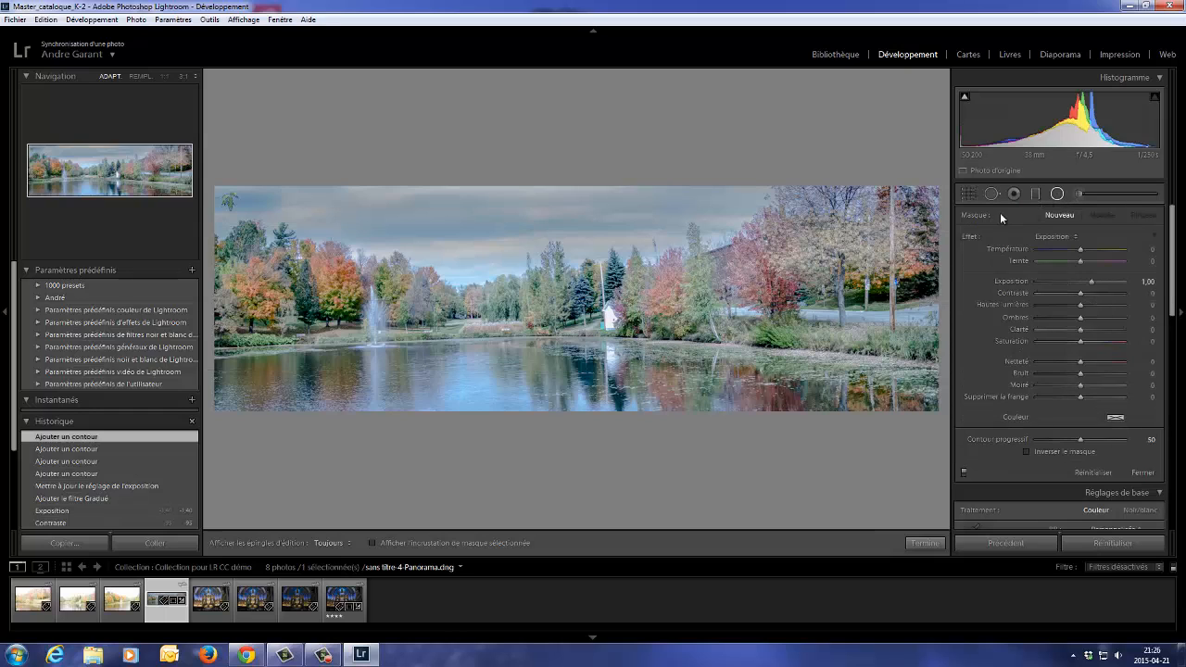
{"action": "left_click_drag", "start_coordinate": [551, 338], "coordinate": [706, 363]}
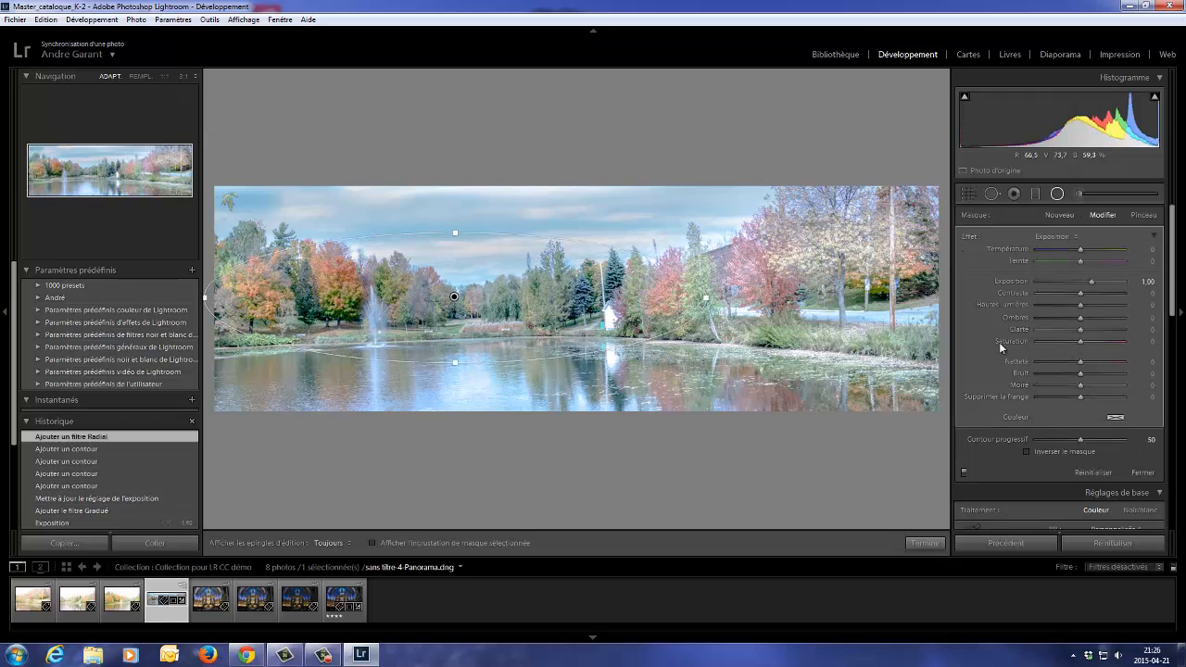
{"action": "left_click_drag", "start_coordinate": [1094, 287], "coordinate": [1054, 289]}
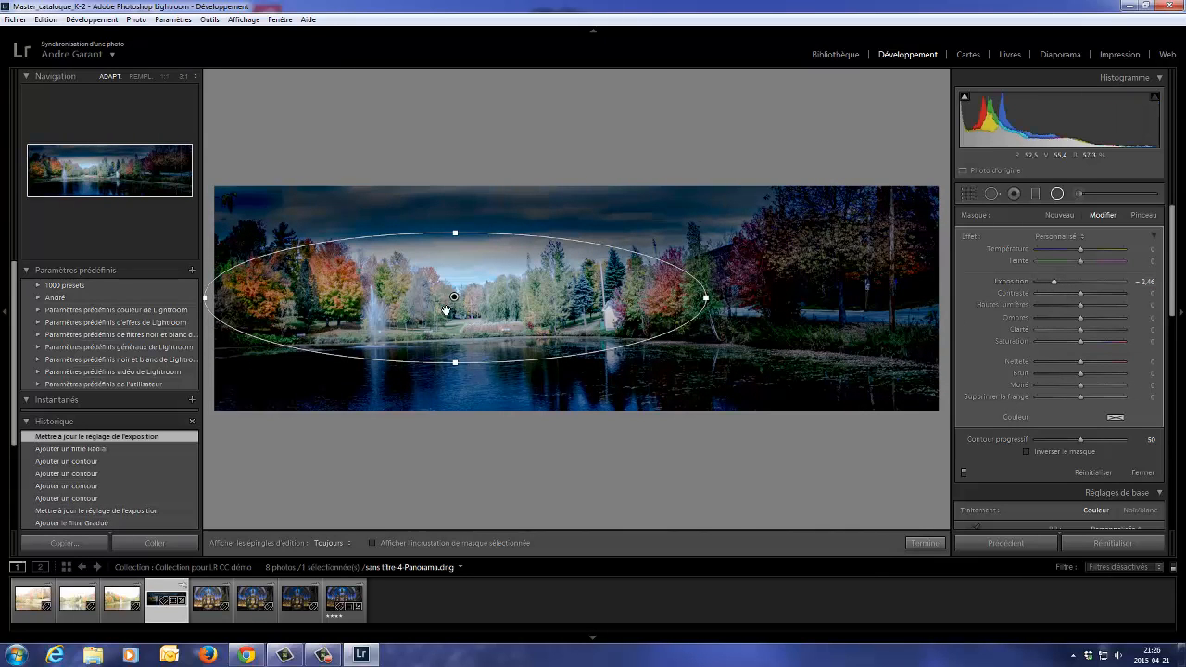
{"action": "left_click_drag", "start_coordinate": [454, 297], "coordinate": [520, 295]}
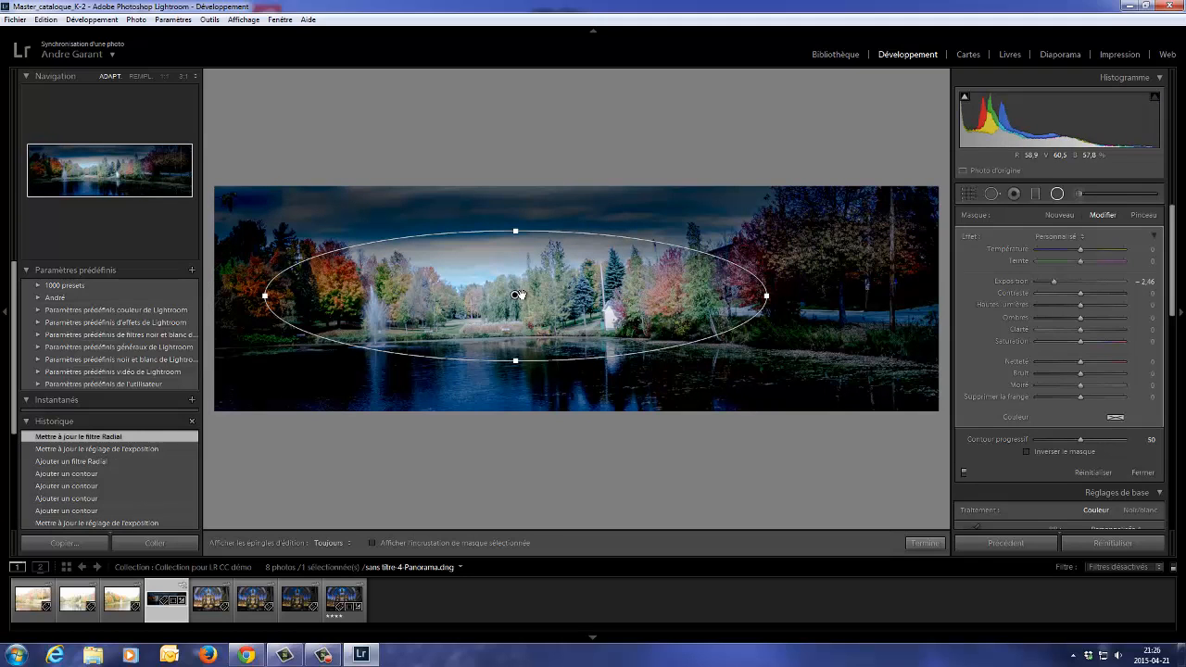
{"action": "left_click", "coordinate": [1026, 452]}
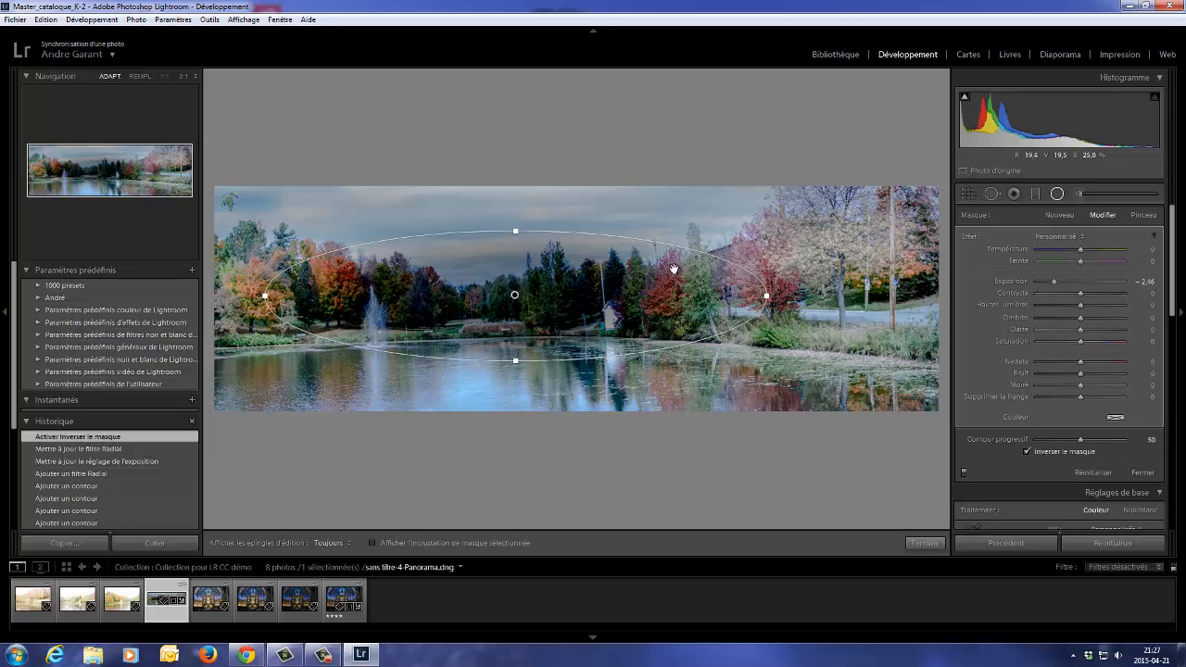
Activate the radial filter's mask brush, reset the filter's exposure and set it to −2.00.
{"action": "left_click", "coordinate": [1144, 216]}
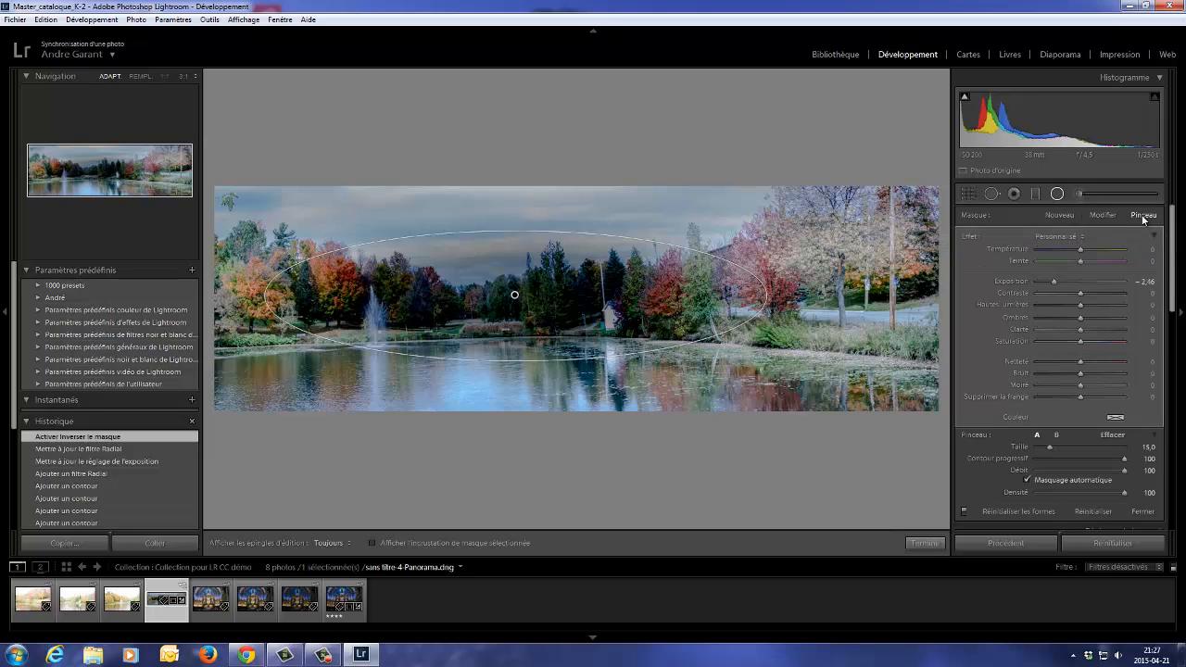
{"action": "double_click", "coordinate": [1053, 280]}
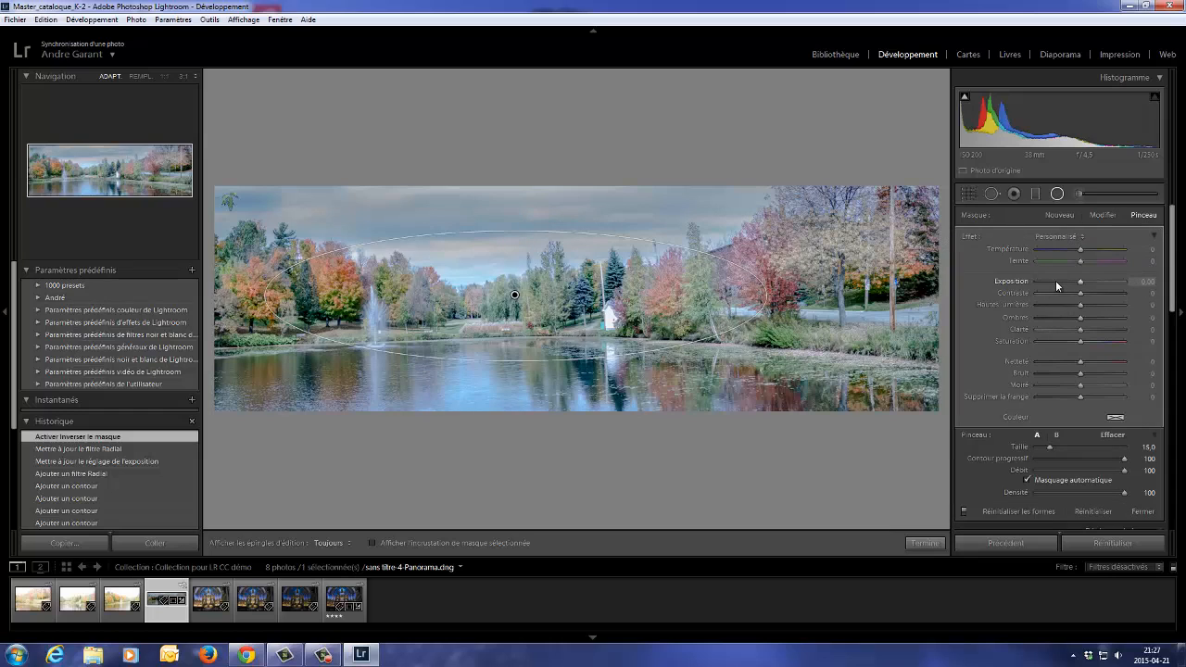
{"action": "left_click_drag", "start_coordinate": [1080, 281], "coordinate": [1059, 281]}
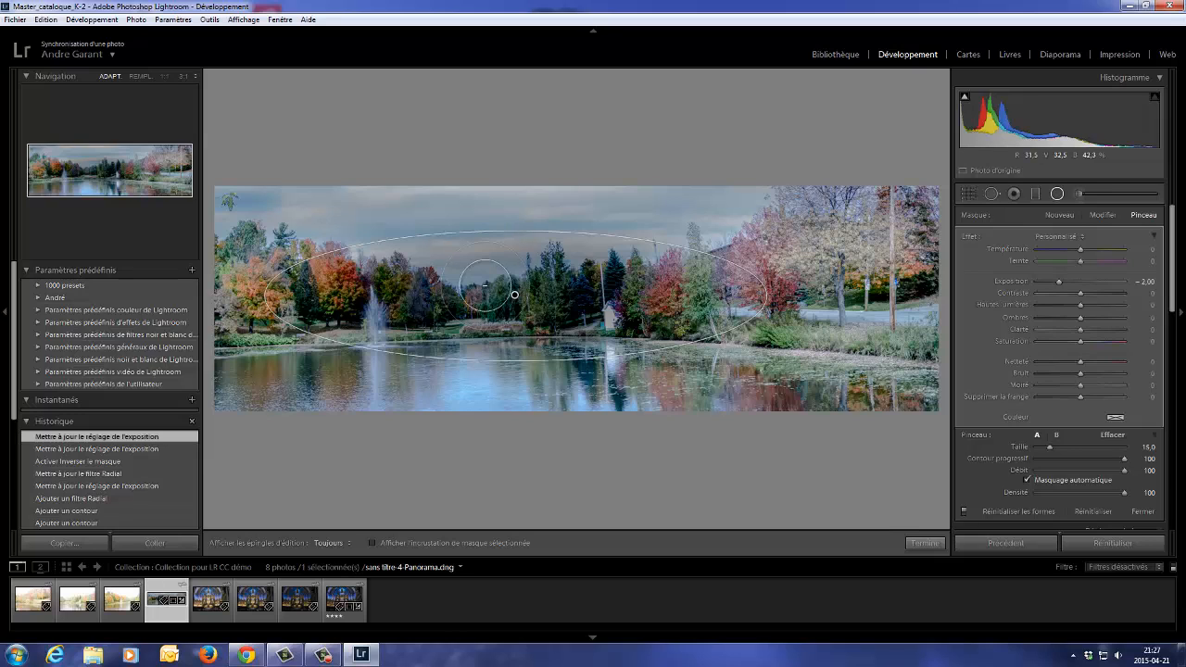
Erase the radial filter's effect from the sky above the far trees, and set the brush feathering (Contour progressif) to 47.
{"action": "key", "text": "alt"}
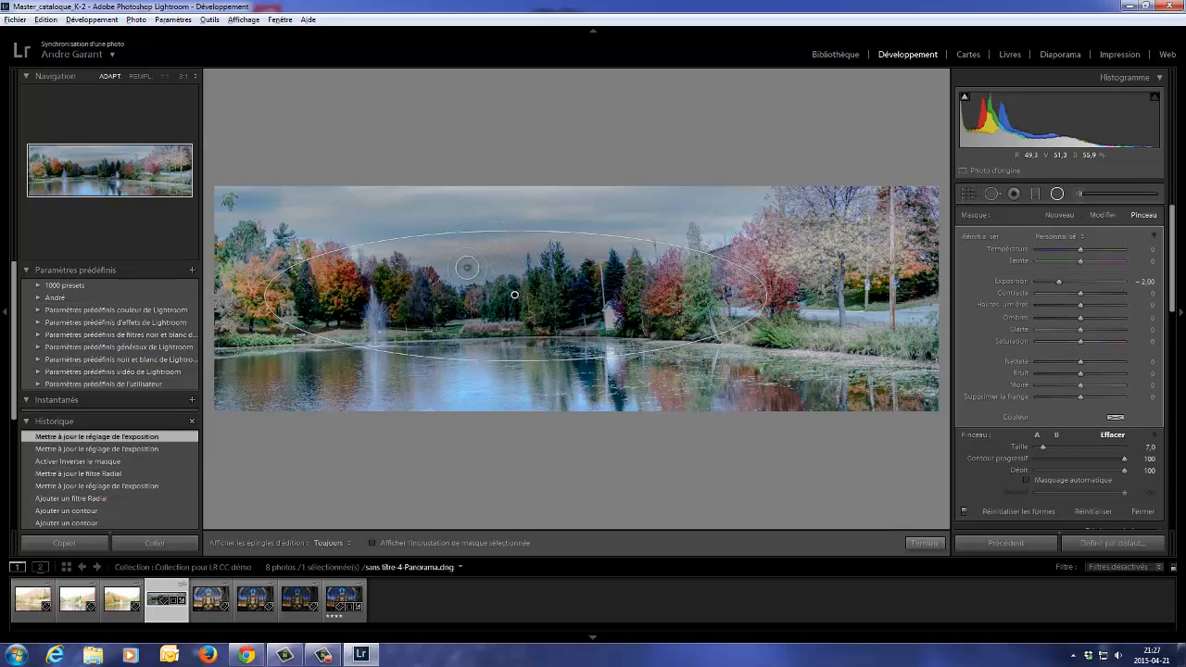
{"action": "scroll", "coordinate": [451, 248], "scroll_direction": "up", "scroll_amount": 2}
{"action": "mouse_move", "coordinate": [451, 248]}
{"action": "left_mouse_down", "text": "alt"}
{"action": "mouse_move", "coordinate": [522, 242]}
{"action": "mouse_move", "coordinate": [454, 262]}
{"action": "mouse_move", "coordinate": [516, 240]}
{"action": "mouse_move", "coordinate": [610, 244]}
{"action": "mouse_move", "coordinate": [525, 240]}
{"action": "mouse_move", "coordinate": [459, 267]}
{"action": "mouse_move", "coordinate": [426, 247]}
{"action": "mouse_move", "coordinate": [379, 248]}
{"action": "mouse_move", "coordinate": [610, 228]}
{"action": "mouse_move", "coordinate": [442, 216]}
{"action": "mouse_move", "coordinate": [593, 213]}
{"action": "mouse_move", "coordinate": [455, 231]}
{"action": "mouse_move", "coordinate": [499, 233]}
{"action": "mouse_move", "coordinate": [521, 255]}
{"action": "mouse_move", "coordinate": [508, 247]}
{"action": "mouse_move", "coordinate": [457, 262]}
{"action": "mouse_move", "coordinate": [386, 246]}
{"action": "mouse_move", "coordinate": [597, 239]}
{"action": "mouse_move", "coordinate": [497, 240]}
{"action": "left_mouse_up", "text": "alt"}
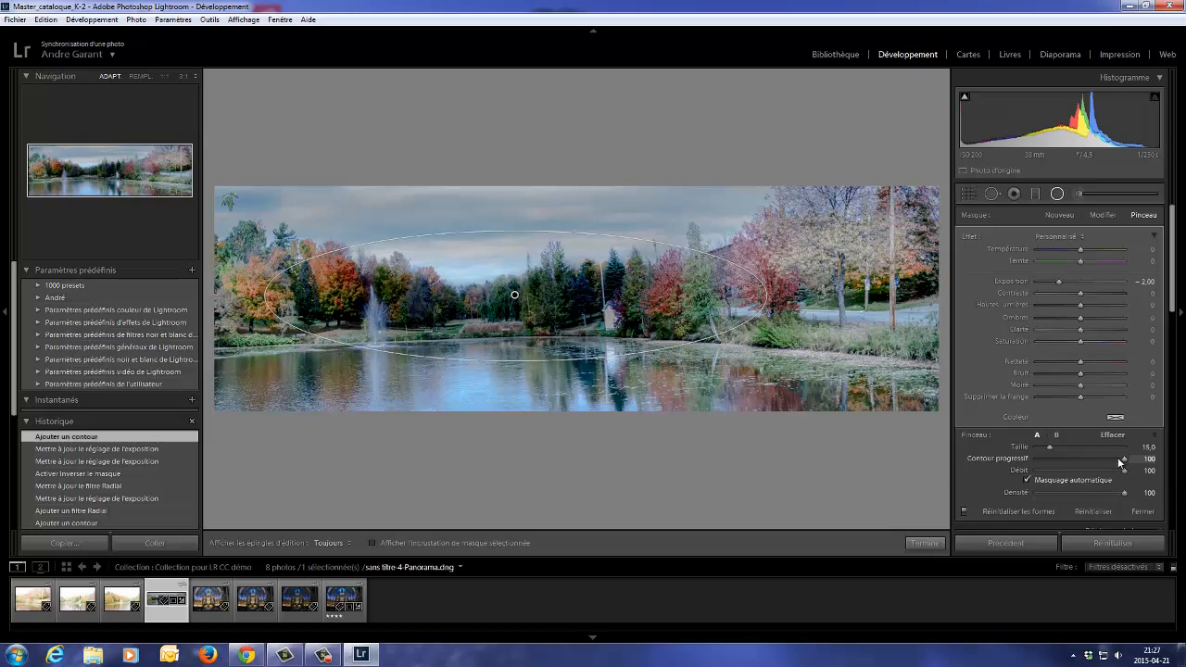
{"action": "left_click_drag", "start_coordinate": [1123, 460], "coordinate": [1078, 458]}
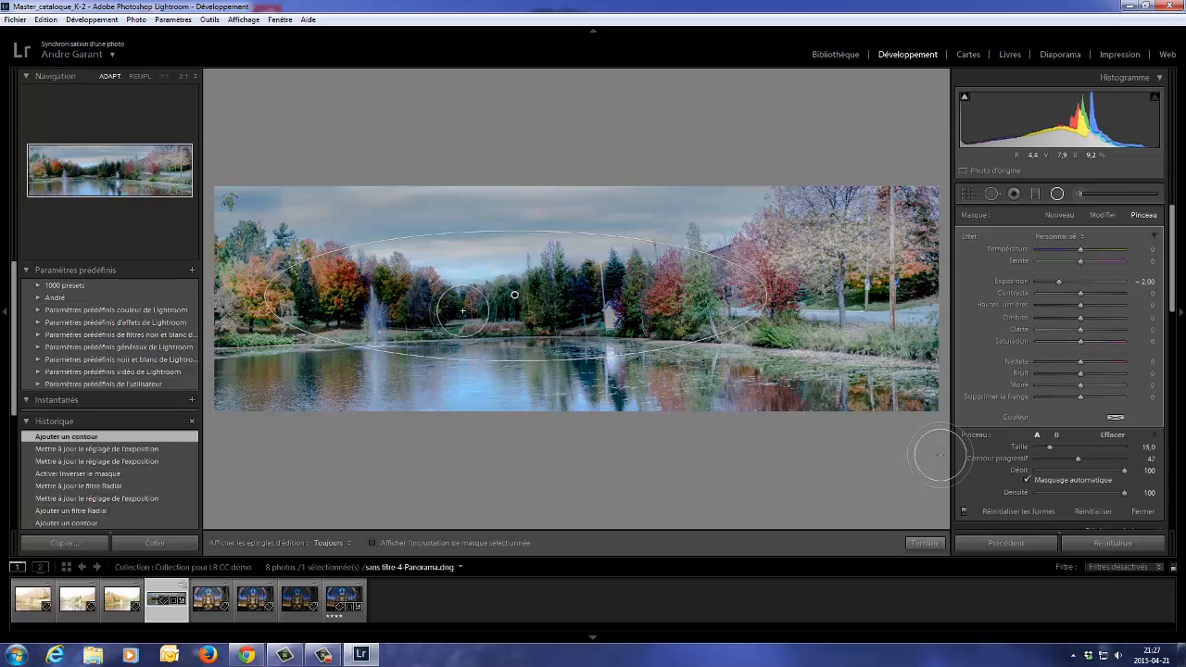
Show the collection as a grid in the library and view the church photo montreal_en_lumière-182-HDR.dng enlarged before returning to the grid.
{"action": "left_click", "coordinate": [836, 54]}
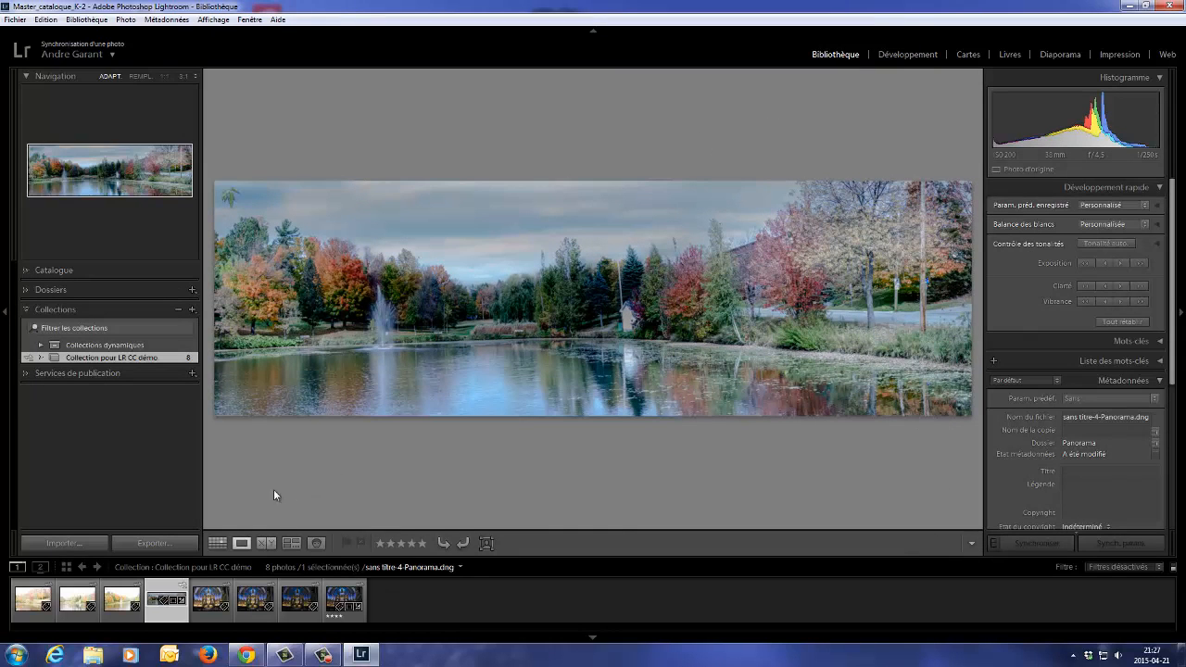
{"action": "left_click", "coordinate": [219, 543]}
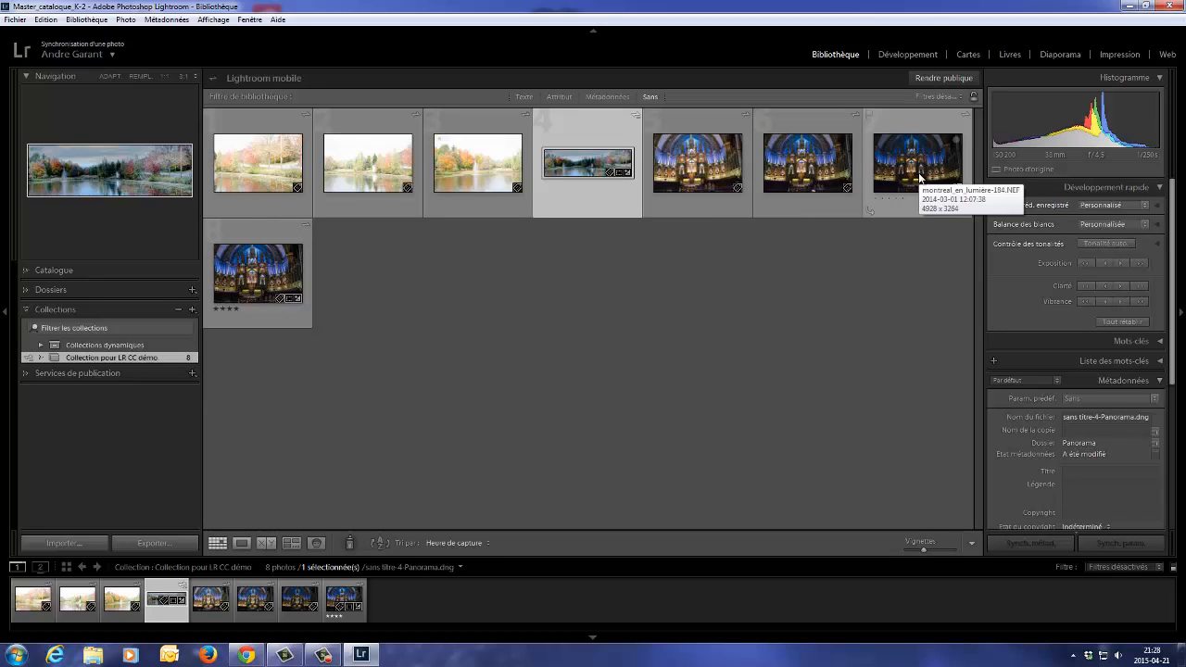
{"action": "left_click", "coordinate": [246, 285]}
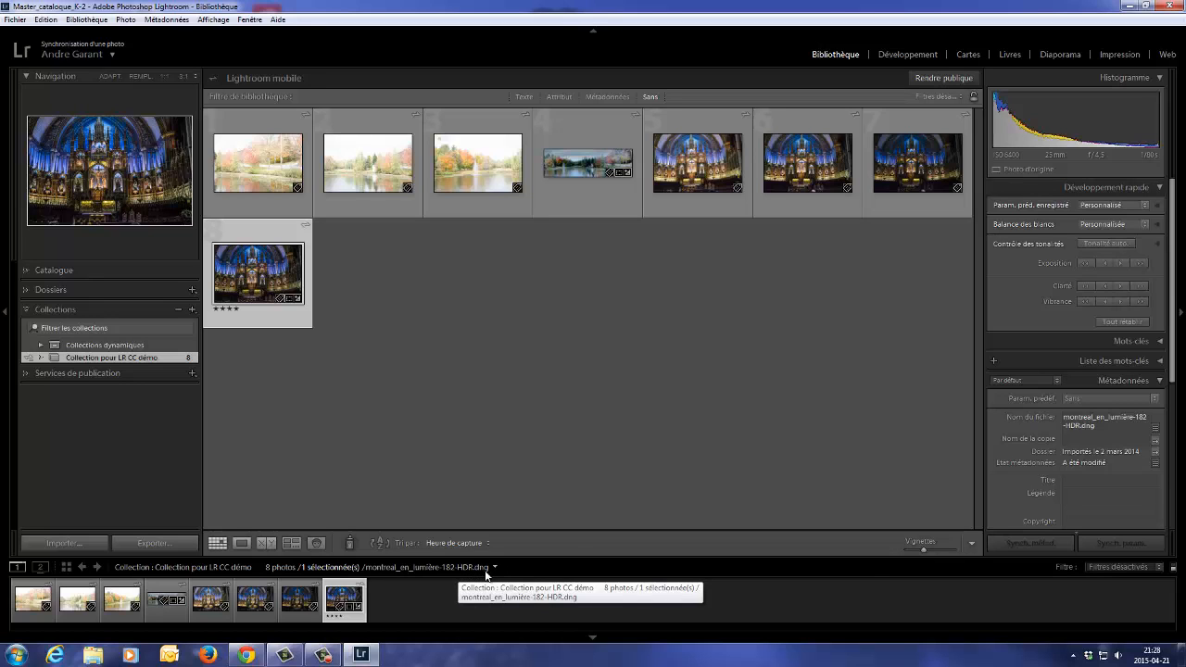
{"action": "double_click", "coordinate": [271, 283]}
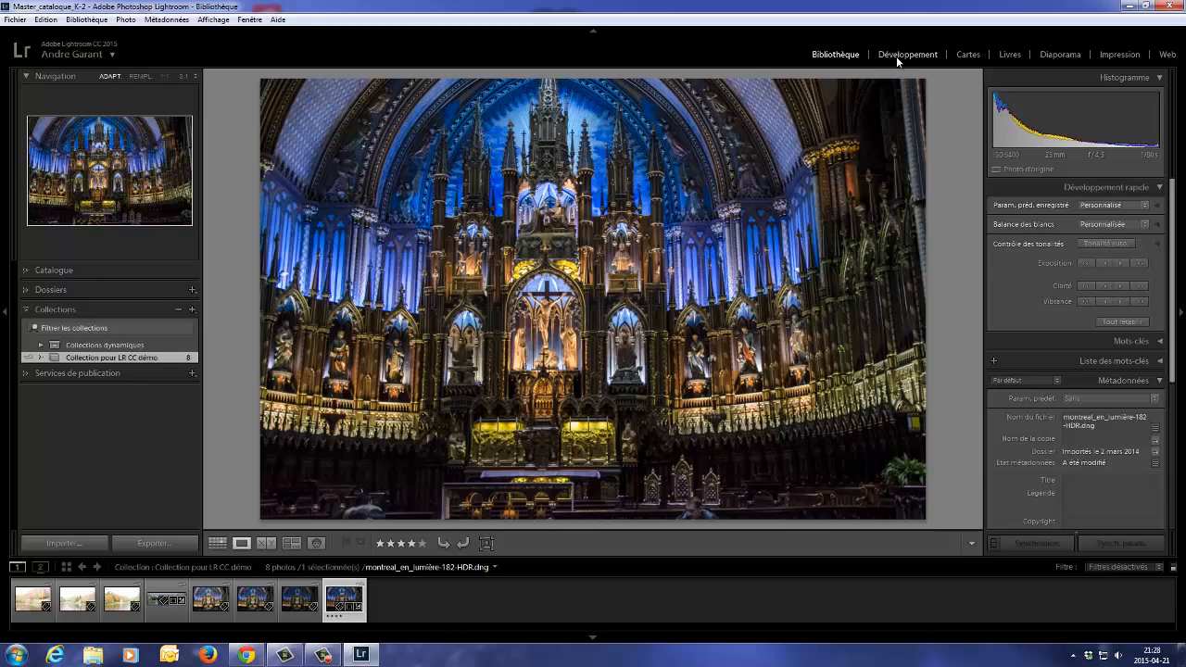
{"action": "left_click", "coordinate": [217, 543]}
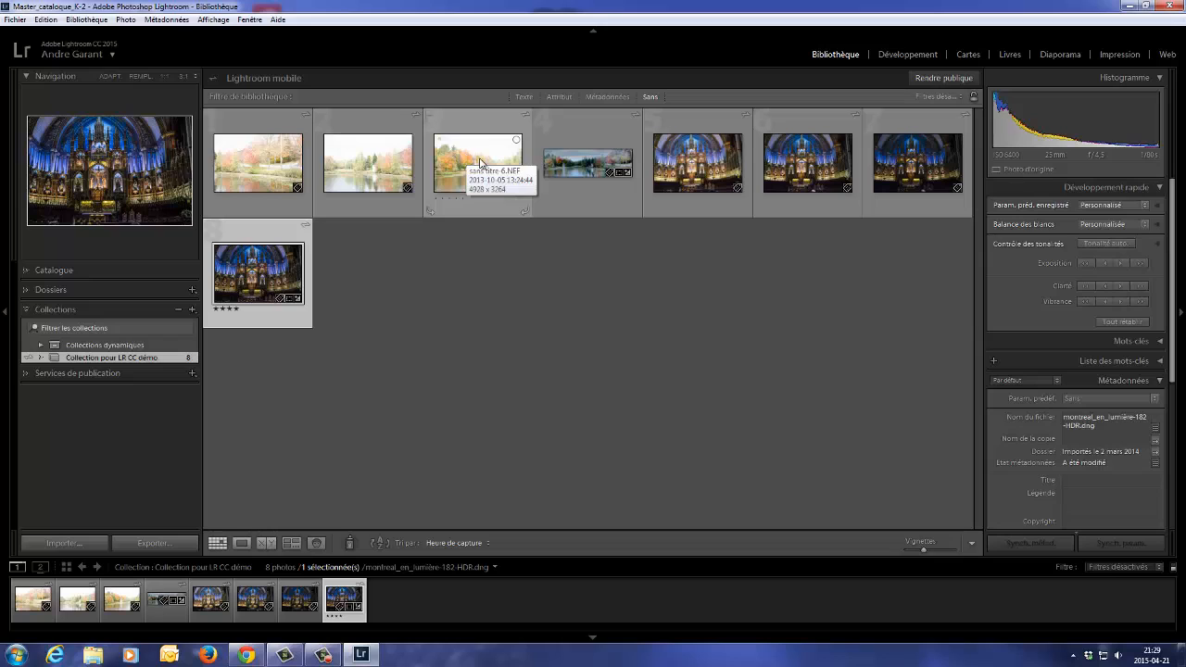
Make the collection public (Rendre publique) and open its share link in the web browser.
{"action": "left_click", "coordinate": [943, 80]}
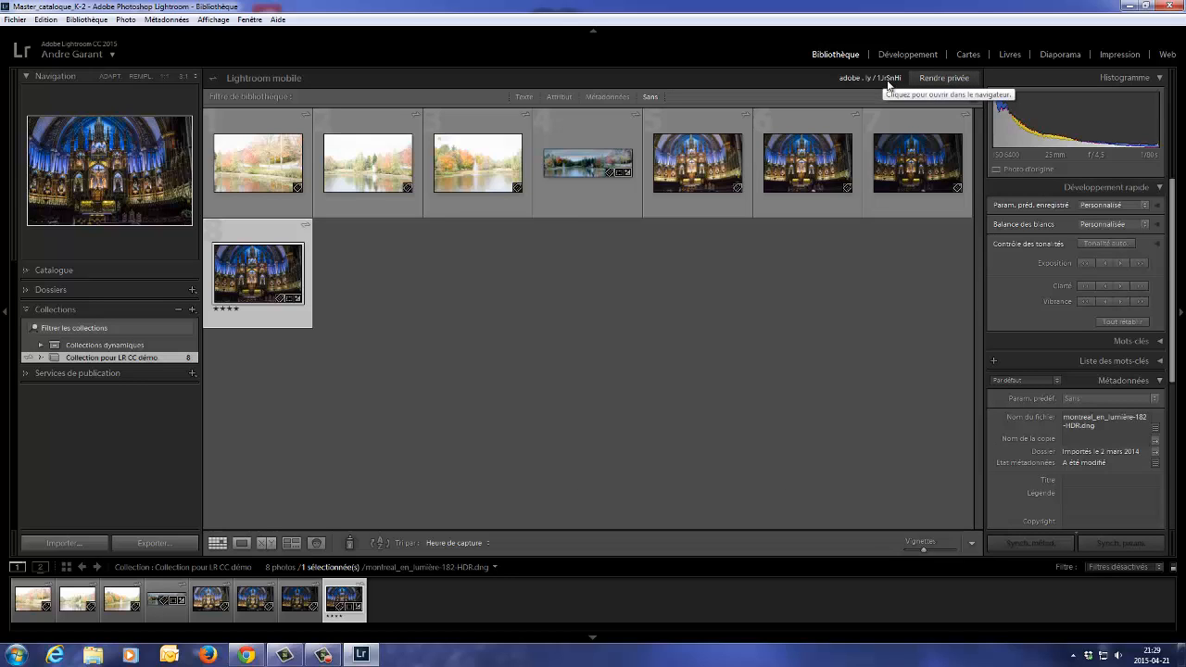
{"action": "left_click", "coordinate": [887, 81]}
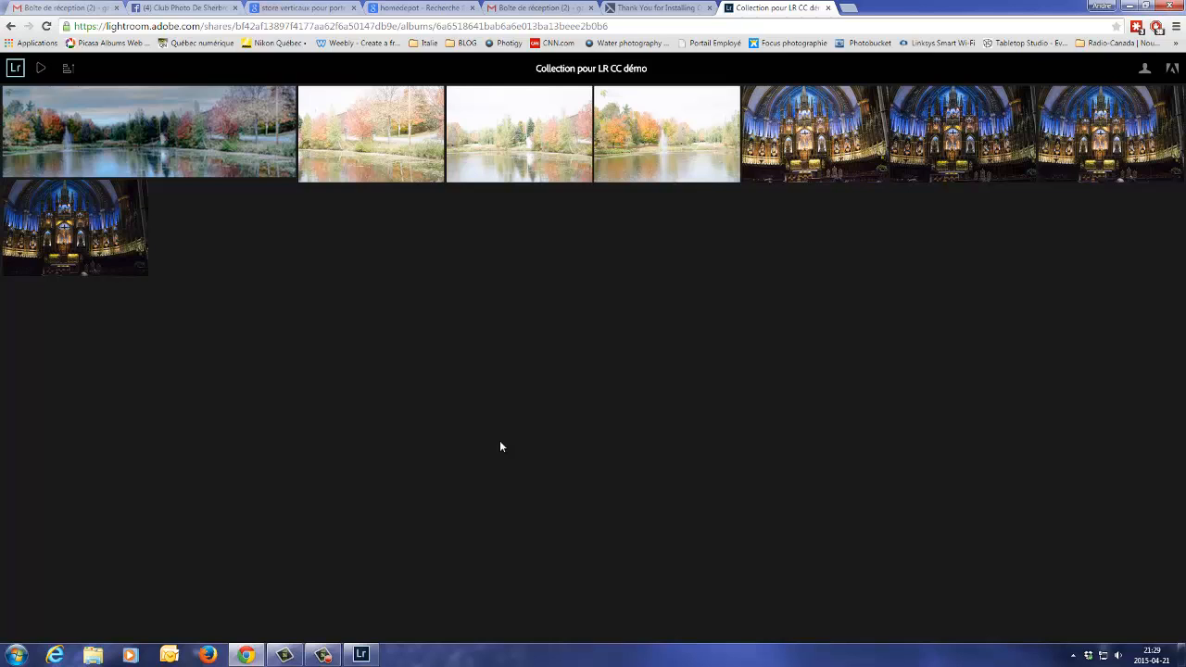
View the last church photo of the online album, checking its context options and its zoomed-in detail.
{"action": "left_click", "coordinate": [125, 248]}
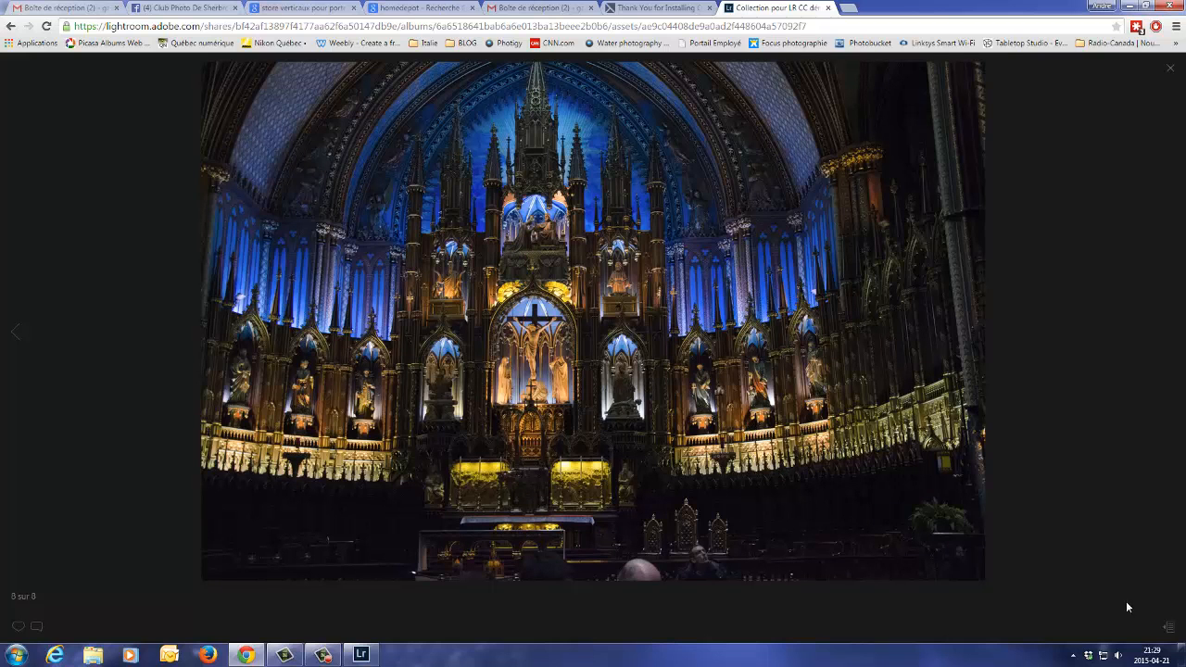
{"action": "right_click", "coordinate": [585, 243]}
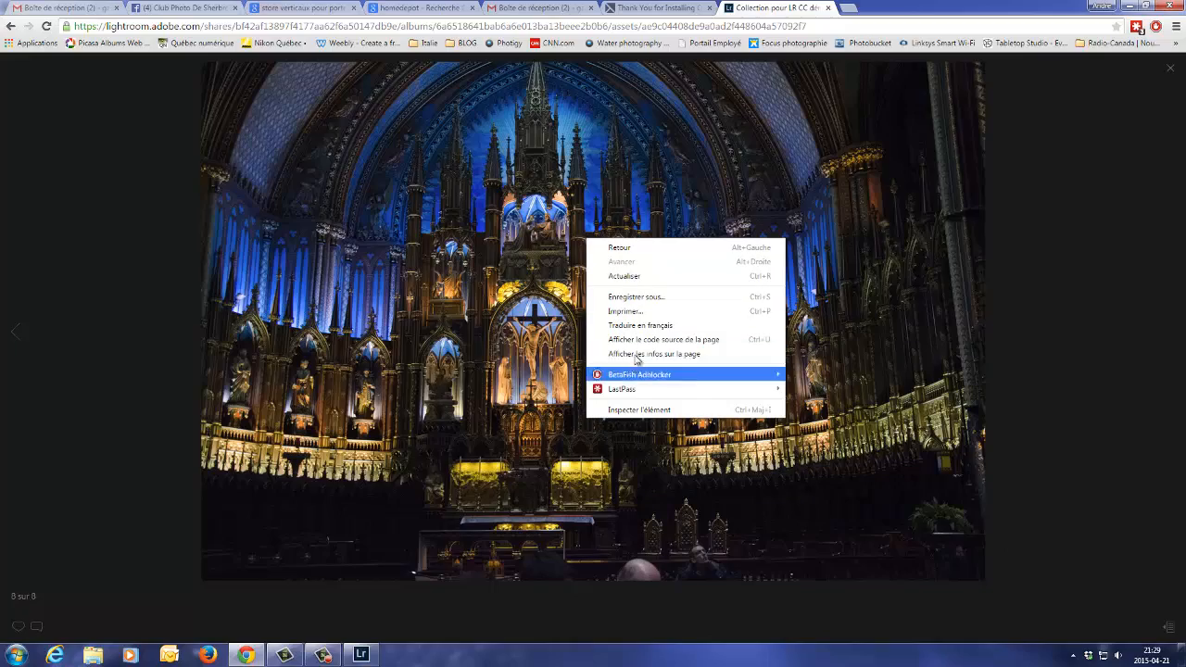
{"action": "left_click", "coordinate": [536, 256]}
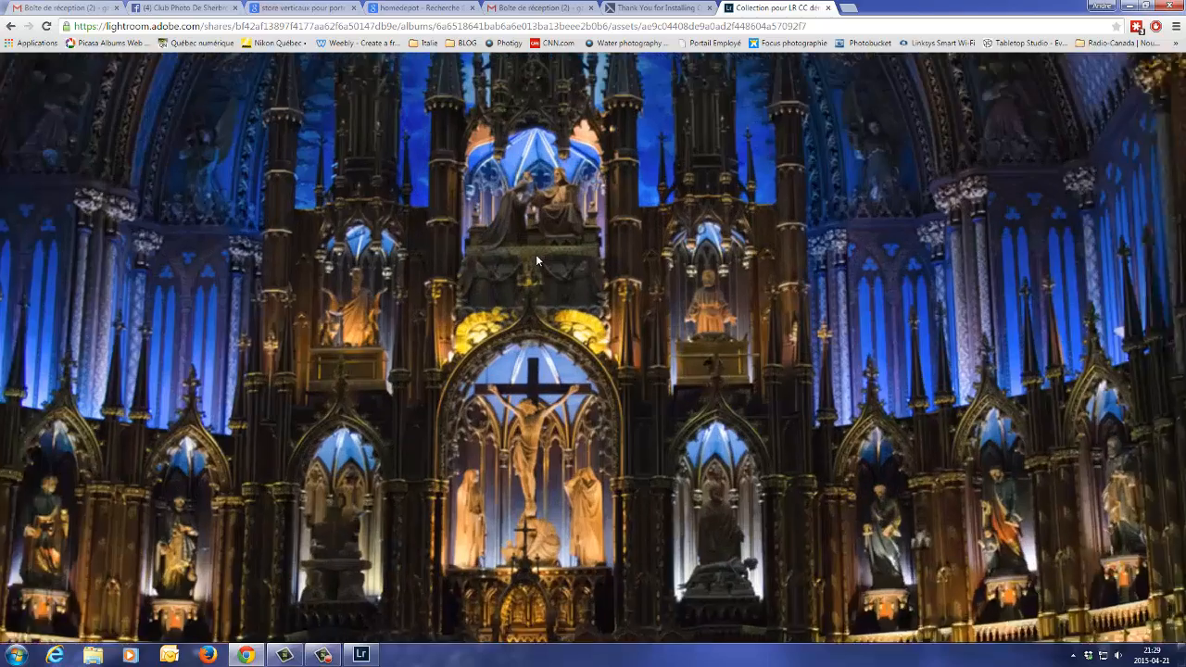
{"action": "left_click", "coordinate": [526, 241]}
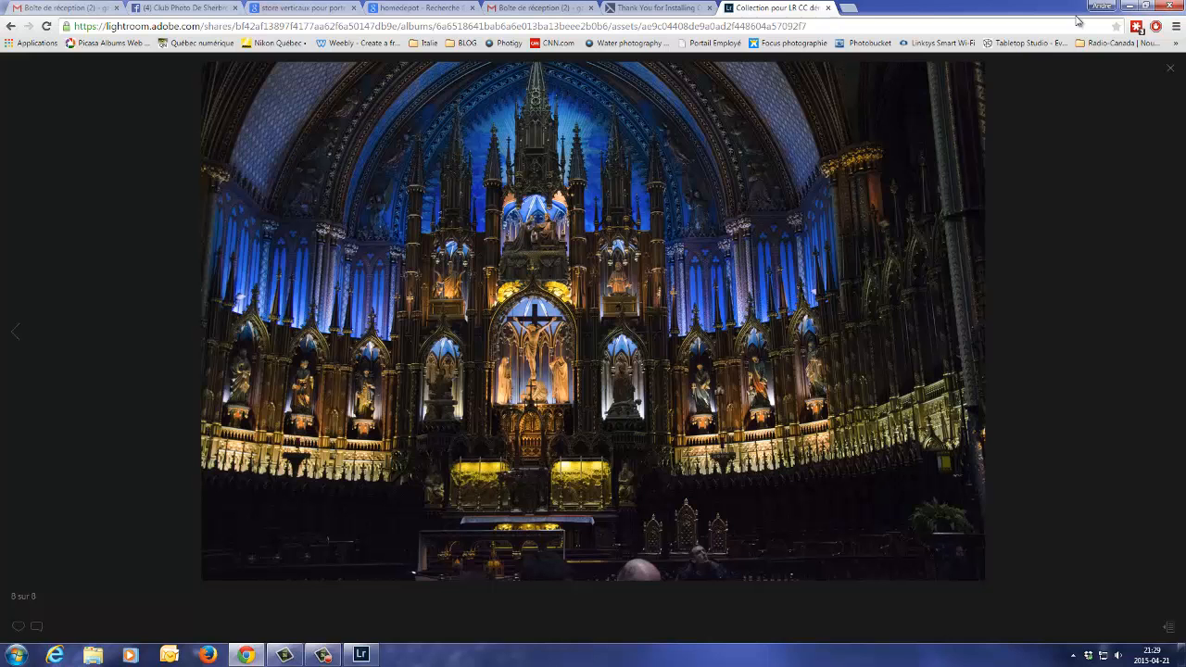
Switch back to Lightroom to make the collection private (Rendre privée), and reload its shared page in Chrome.
{"action": "left_click", "coordinate": [1124, 8]}
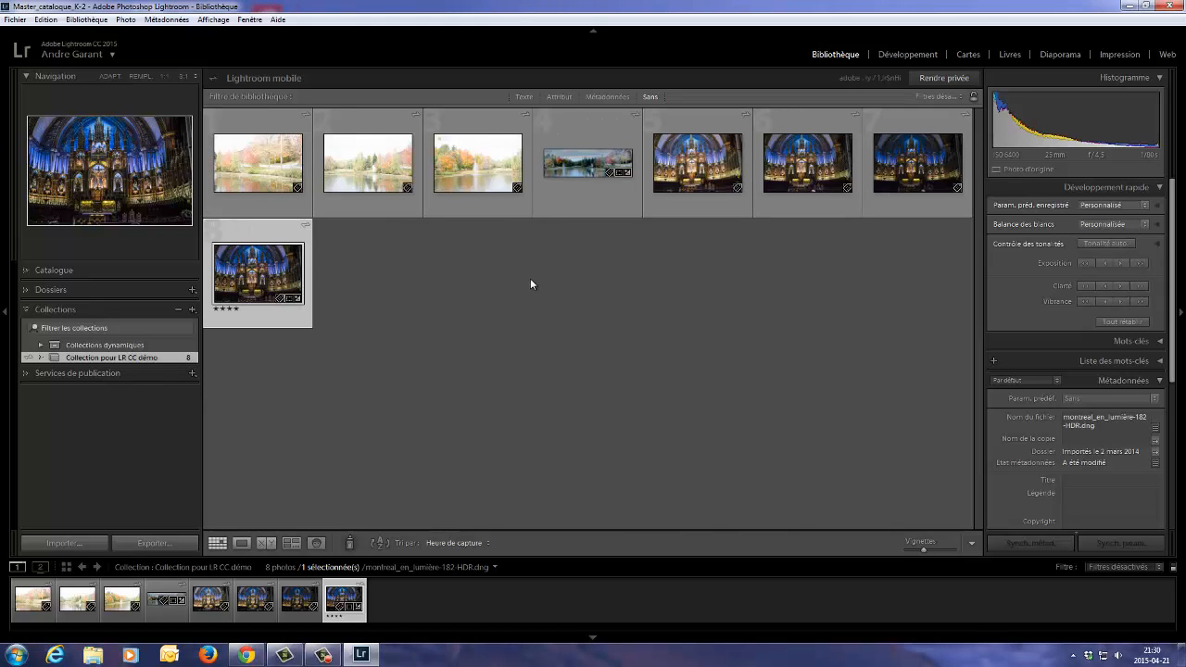
{"action": "left_click", "coordinate": [940, 82]}
{"action": "left_click", "coordinate": [361, 655]}
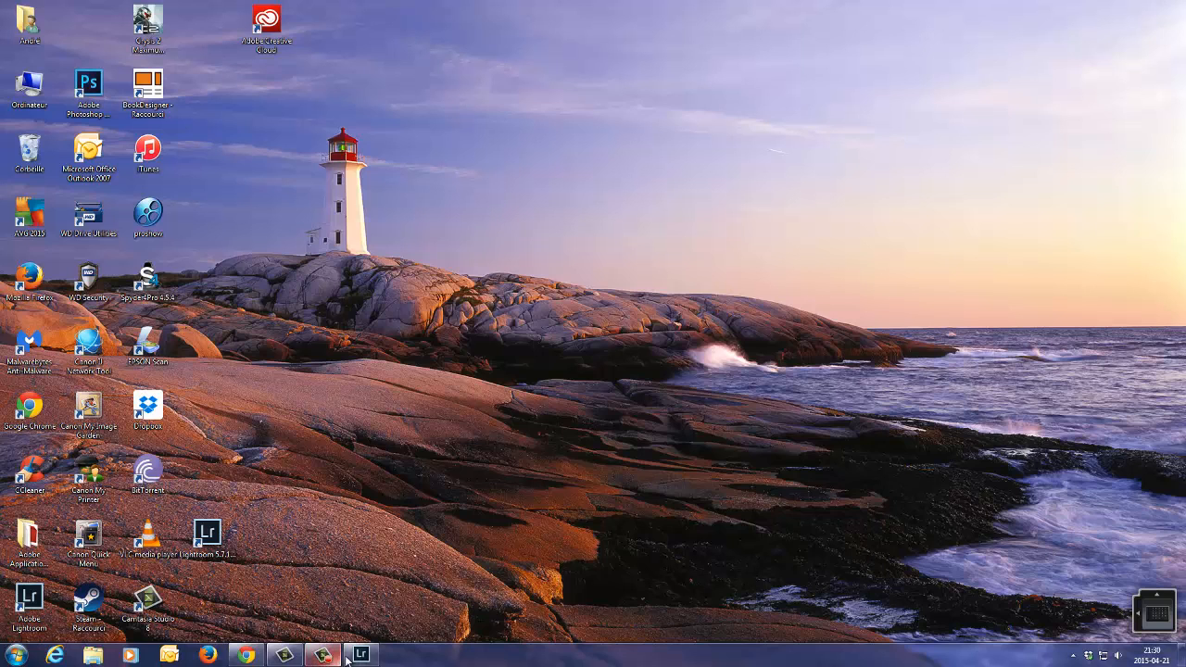
{"action": "left_click", "coordinate": [247, 656]}
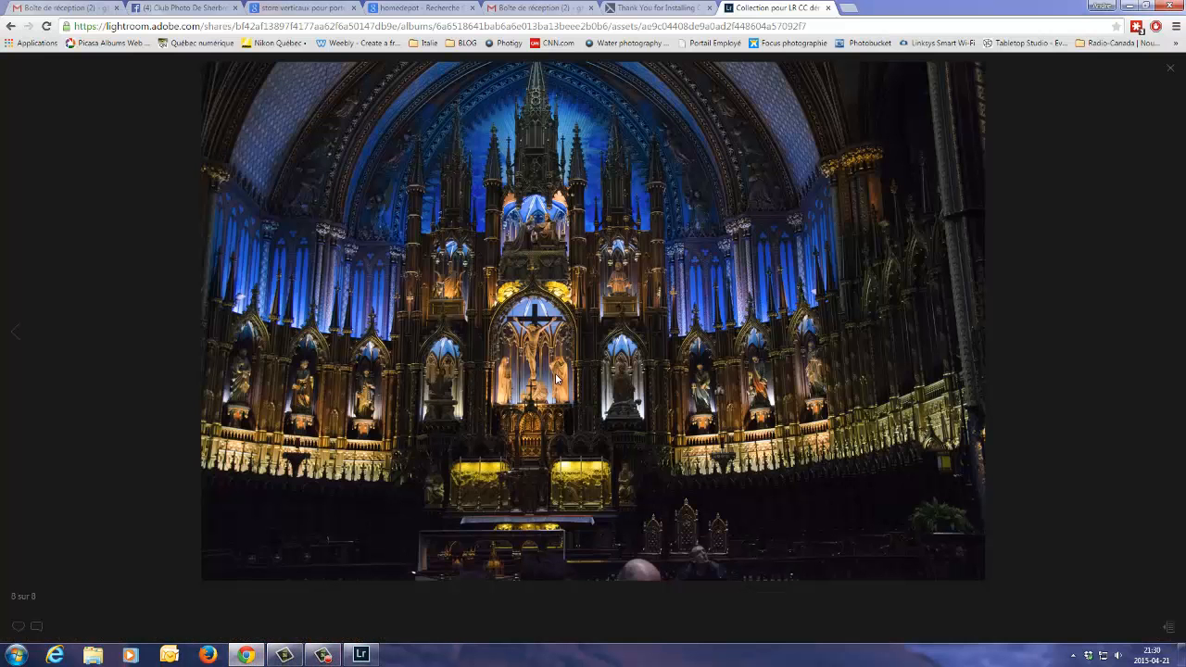
{"action": "right_click", "coordinate": [774, 9]}
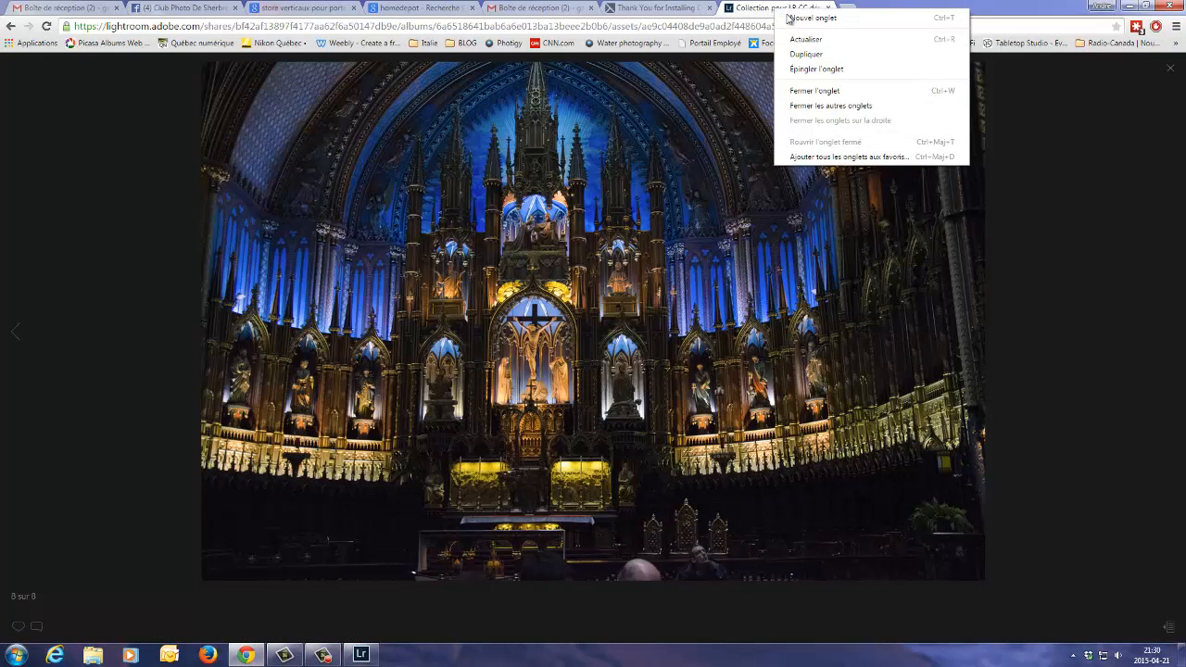
{"action": "left_click", "coordinate": [811, 41]}
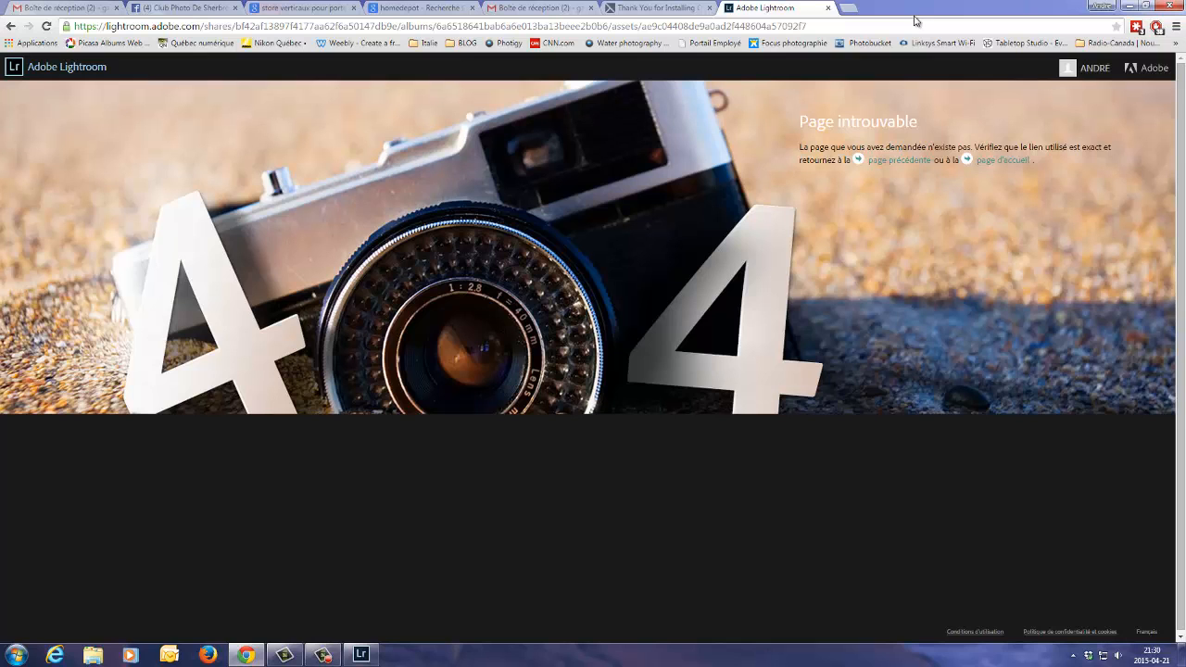
Minimize Chrome, switch back to Lightroom and open the Web module for the collection.
{"action": "left_click", "coordinate": [1129, 6]}
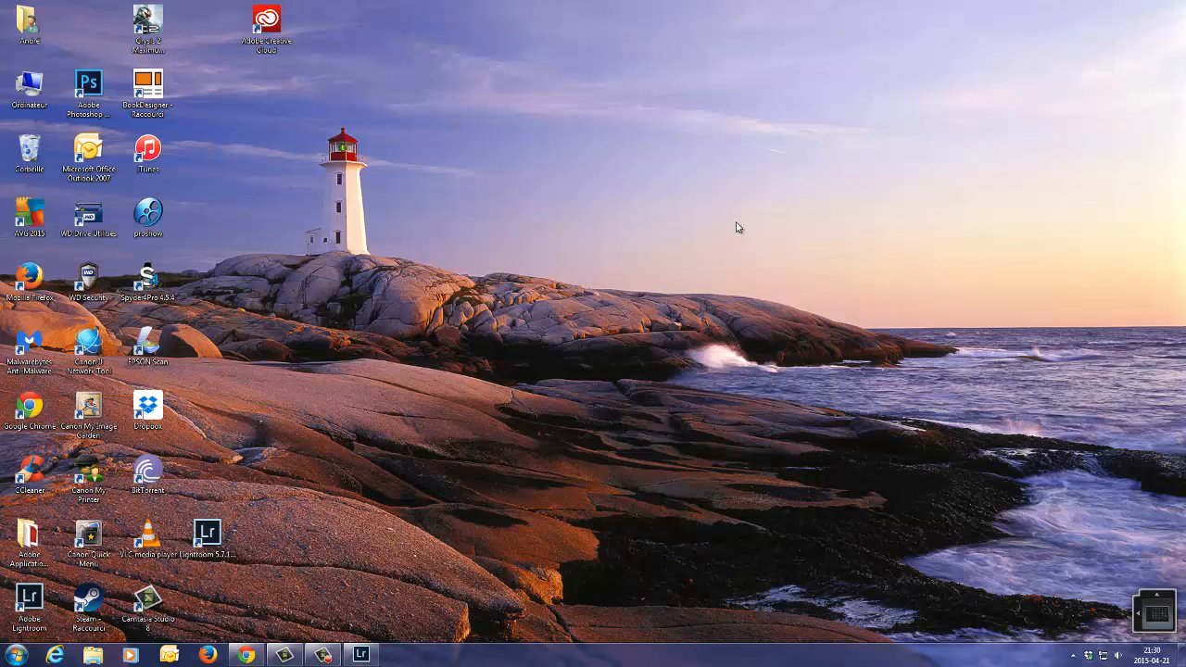
{"action": "left_click", "coordinate": [361, 653]}
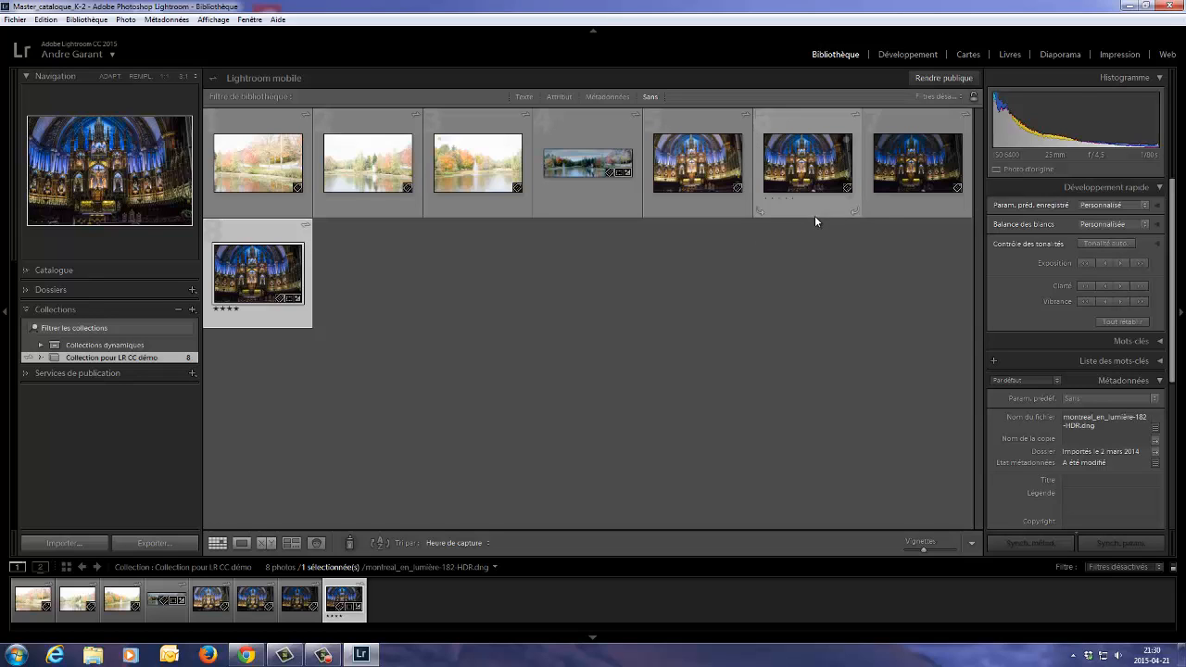
{"action": "left_click", "coordinate": [1164, 56]}
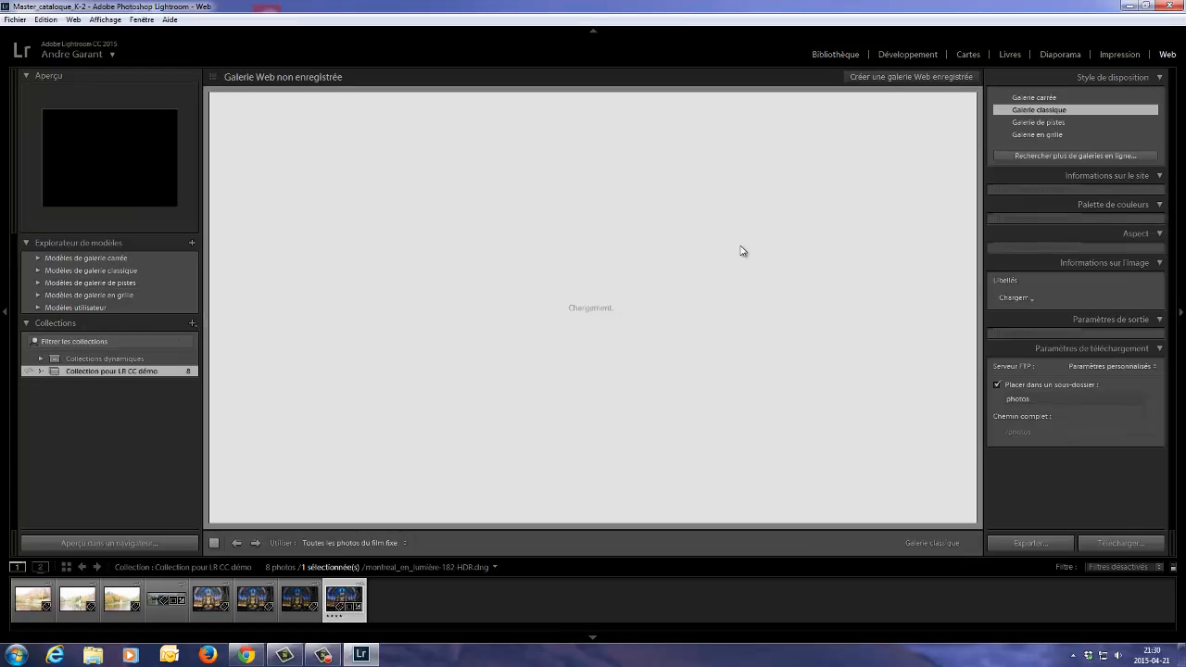